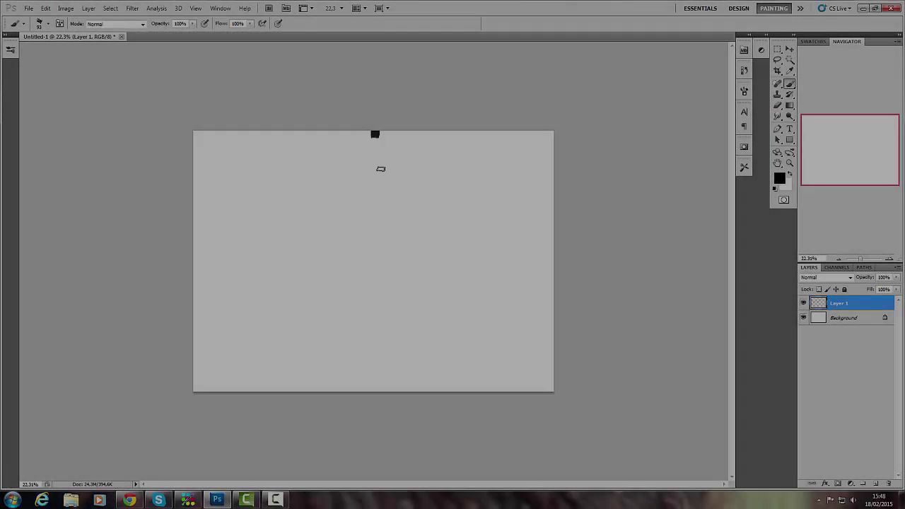
Step: Begin painting the black lines that divide the white canvas on Layer 1
shift+click(374, 391)
Step: Finish the black four-panel cross and border lines
click(552, 256)
shift+click(195, 256)
click(193, 132)
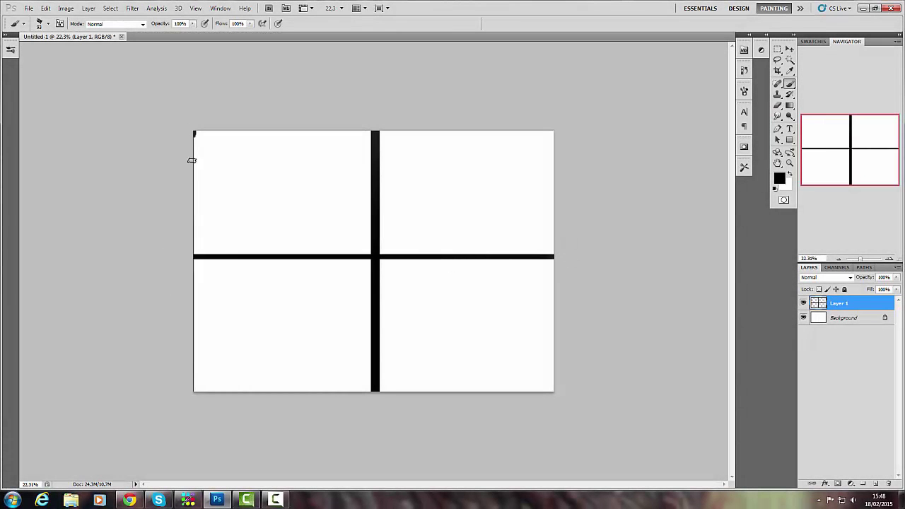
shift+click(553, 391)
shift+click(553, 131)
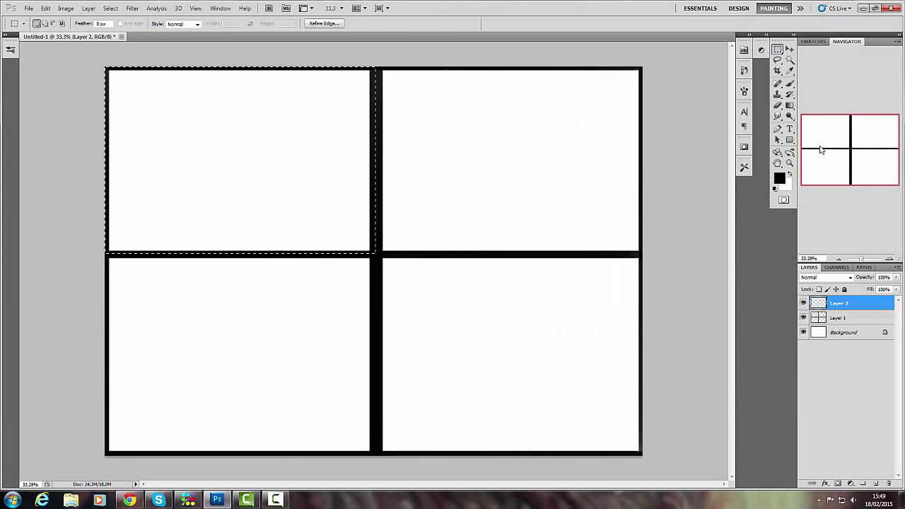
Step: Fill the top-left panel with soft brown strokes using a large custom brush
mouse_move(42, 294)
mouse_down()
mouse_move(57, 323)
mouse_move(186, 340)
mouse_move(374, 309)
mouse_up()
mouse_move(170, 184)
mouse_down()
mouse_move(212, 244)
mouse_move(339, 181)
mouse_move(195, 203)
mouse_move(321, 189)
mouse_up()
drag(311, 177, 181, 146)
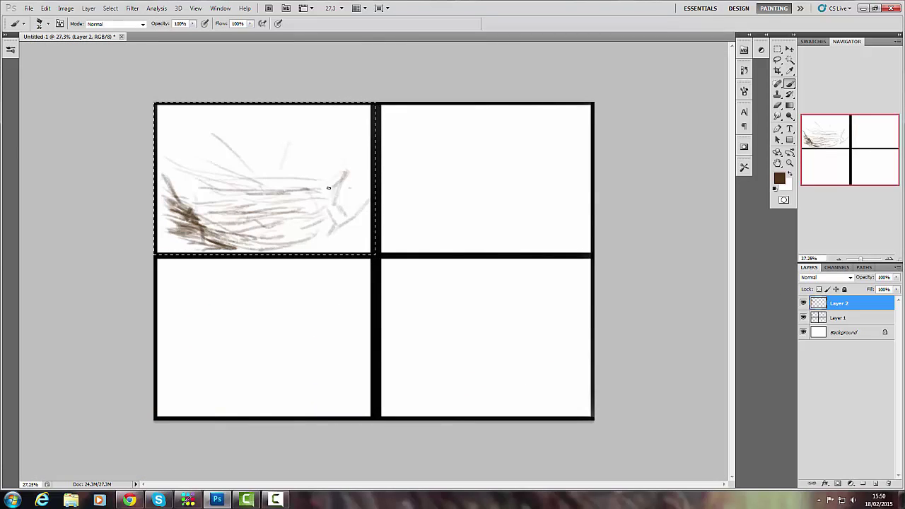
drag(328, 187, 241, 234)
right_click(244, 180)
click(293, 259)
drag(176, 212, 353, 163)
drag(198, 226, 325, 212)
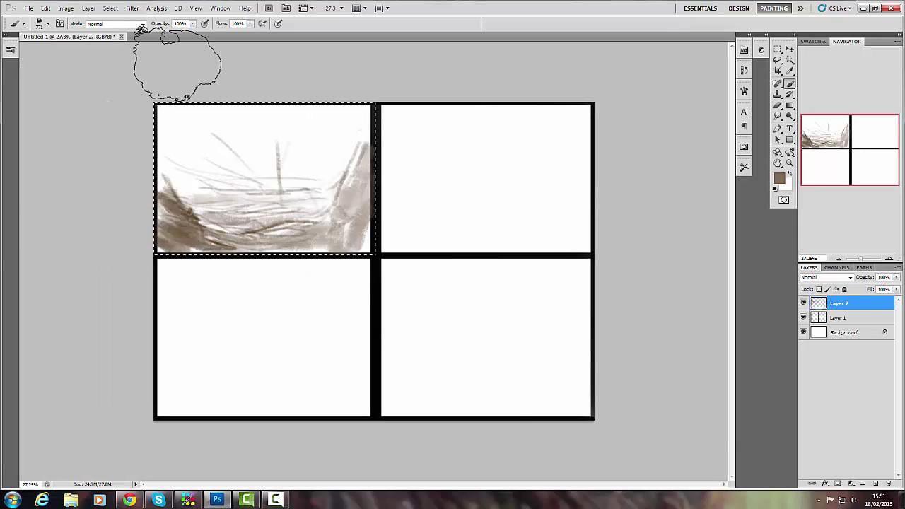
Step: Paint a light blue sky in the top-left panel, keeping Layer 2 beneath Layer 1
click(780, 178)
click(742, 287)
mouse_move(170, 141)
mouse_down()
mouse_move(354, 127)
mouse_move(353, 176)
mouse_up()
drag(840, 303, 839, 324)
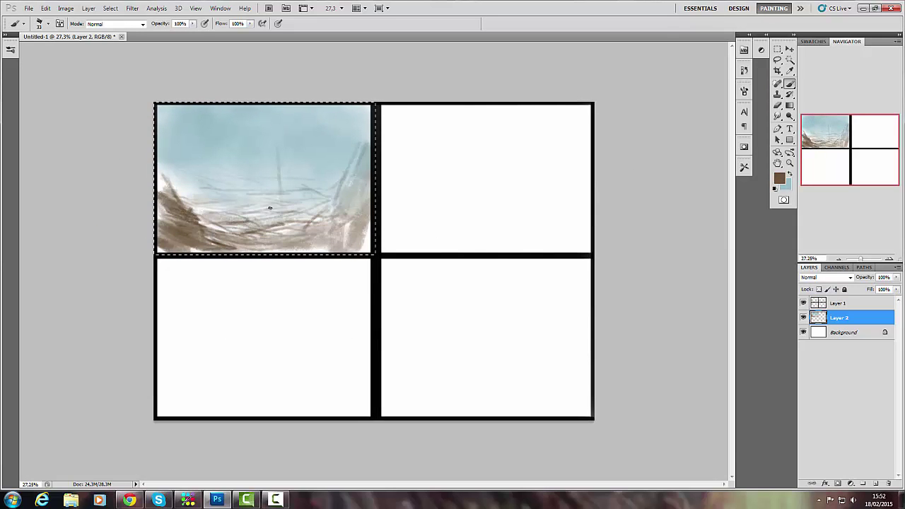
Step: Sketch dark twig strokes across the top-left panel, then sample the sky's light blue
mouse_move(210, 184)
mouse_down()
mouse_move(340, 169)
mouse_move(168, 151)
mouse_up()
drag(226, 217, 301, 138)
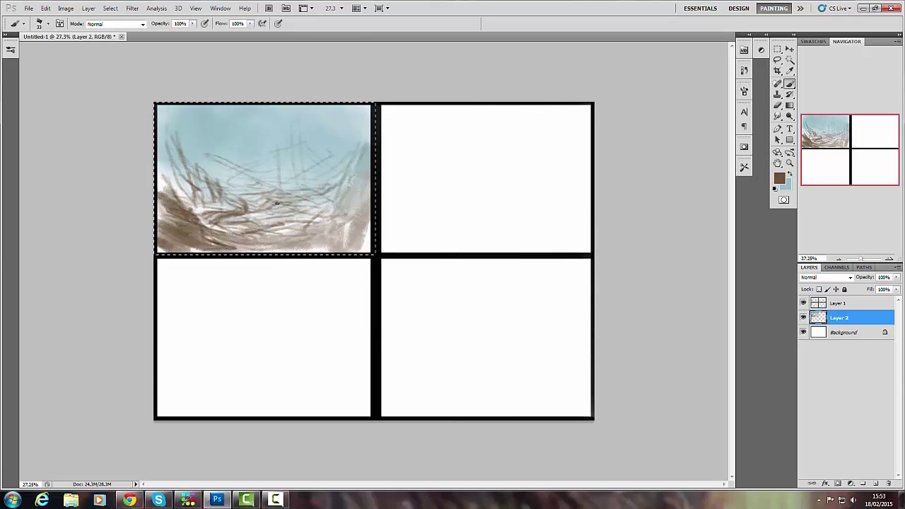
drag(272, 227, 354, 233)
drag(298, 244, 354, 134)
right_click(242, 172)
mouse_move(219, 152)
mouse_down()
mouse_move(255, 173)
mouse_move(283, 168)
mouse_move(265, 235)
mouse_up()
key(Escape)
alt+click(250, 172)
Step: Add Layer 3, select the top-right panel, and set a 39 px brown brush
click(876, 483)
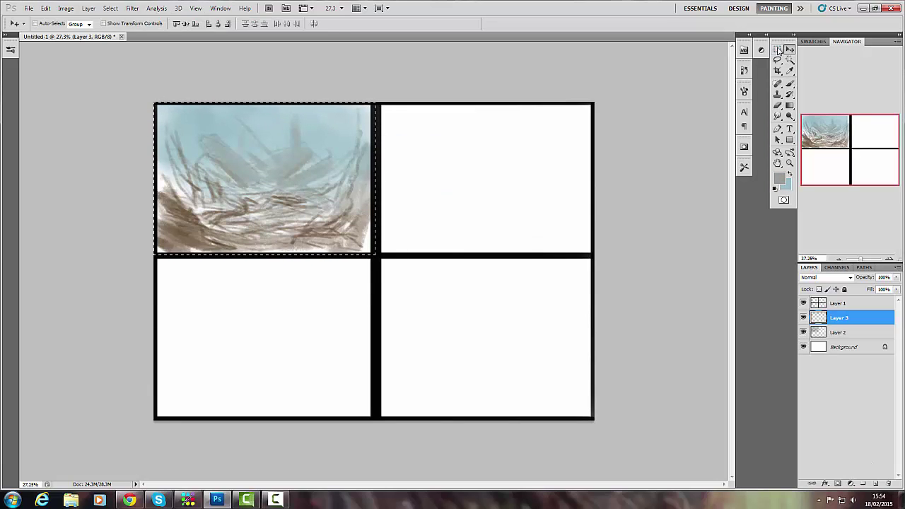
drag(269, 177, 491, 177)
click(779, 178)
click(743, 287)
mouse_move(435, 152)
mouse_down()
mouse_move(451, 159)
mouse_move(485, 142)
mouse_up()
right_click(495, 151)
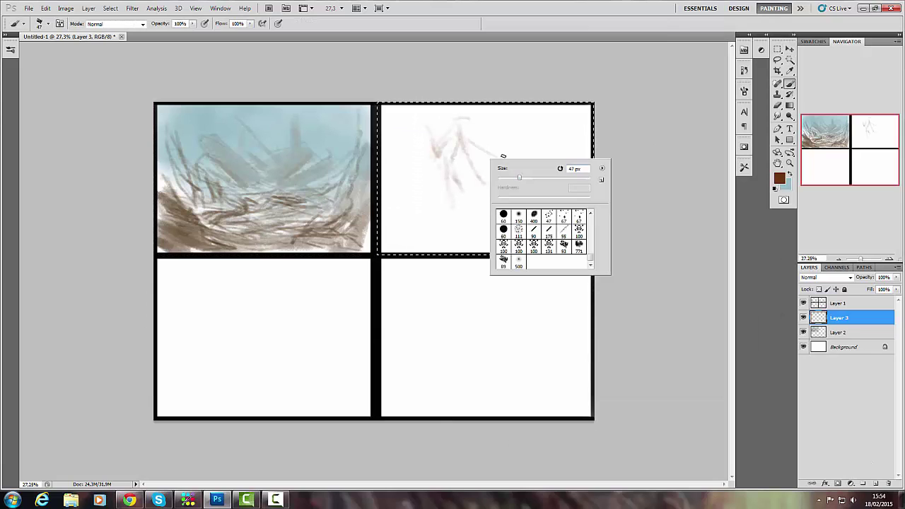
drag(538, 113, 570, 198)
Step: Sketch the face outline with brown strokes in the top-right panel
drag(428, 113, 403, 220)
mouse_move(566, 213)
mouse_down()
mouse_move(517, 172)
mouse_move(467, 183)
mouse_up()
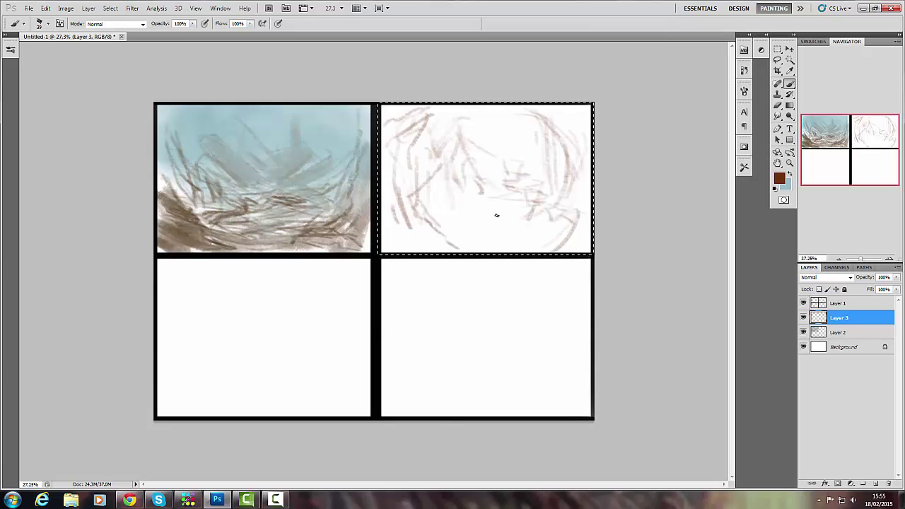
drag(458, 240, 511, 204)
mouse_move(513, 127)
mouse_down()
mouse_move(516, 166)
mouse_move(539, 185)
mouse_up()
drag(481, 205, 550, 201)
drag(460, 141, 449, 177)
drag(478, 195, 410, 233)
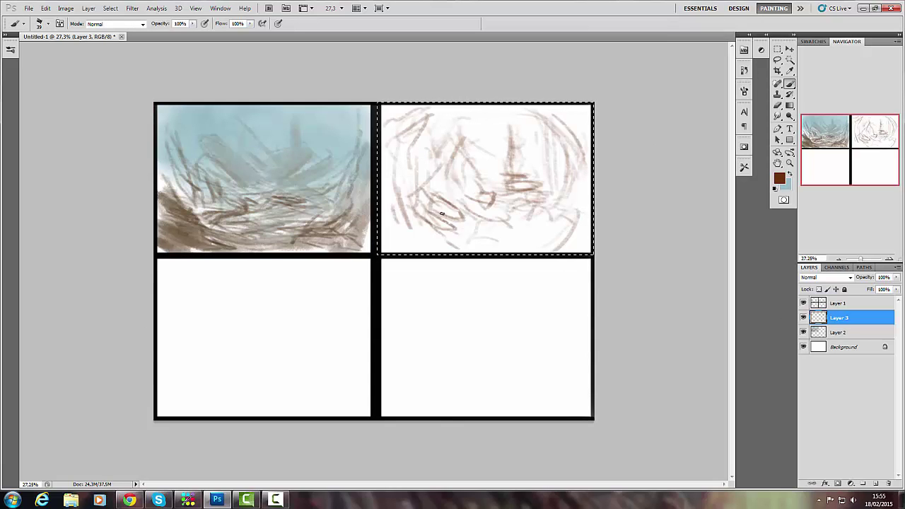
Step: Paint the dark mouth and two triangular eyes with hatching below the face
drag(407, 159, 403, 202)
drag(587, 191, 545, 248)
mouse_move(467, 230)
mouse_down()
mouse_move(520, 230)
mouse_move(507, 247)
mouse_move(393, 248)
mouse_up()
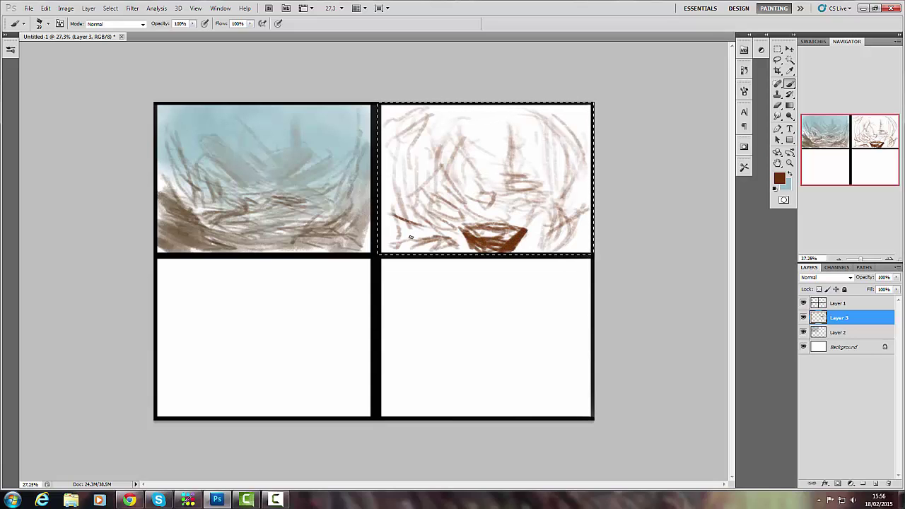
drag(432, 219, 394, 248)
mouse_move(474, 192)
mouse_down()
mouse_move(495, 215)
mouse_move(541, 223)
mouse_move(493, 218)
mouse_up()
drag(577, 183, 545, 244)
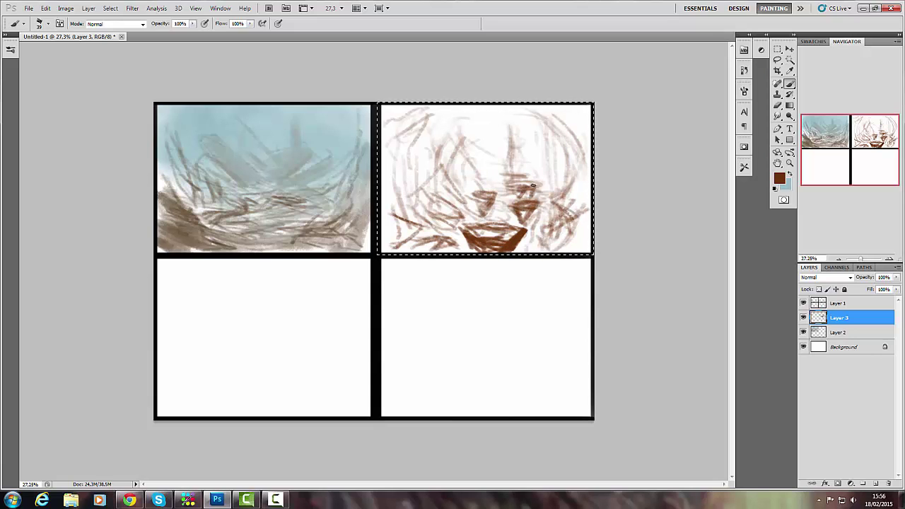
Step: Add a central mark and side strokes around the face
drag(510, 131, 503, 176)
drag(463, 120, 428, 166)
drag(397, 106, 406, 216)
drag(573, 131, 570, 185)
drag(510, 162, 495, 127)
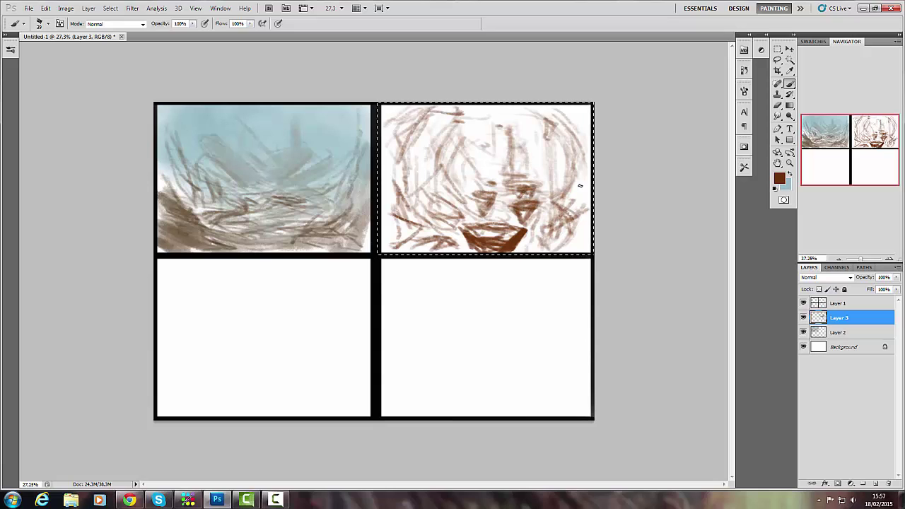
Step: Add a new layer, select the bottom-left panel, and draw a faint ground stroke
key(ctrl+shift+alt+n)
key(w)
click(283, 340)
key(b)
mouse_move(339, 401)
mouse_down()
mouse_move(202, 406)
mouse_move(357, 396)
mouse_up()
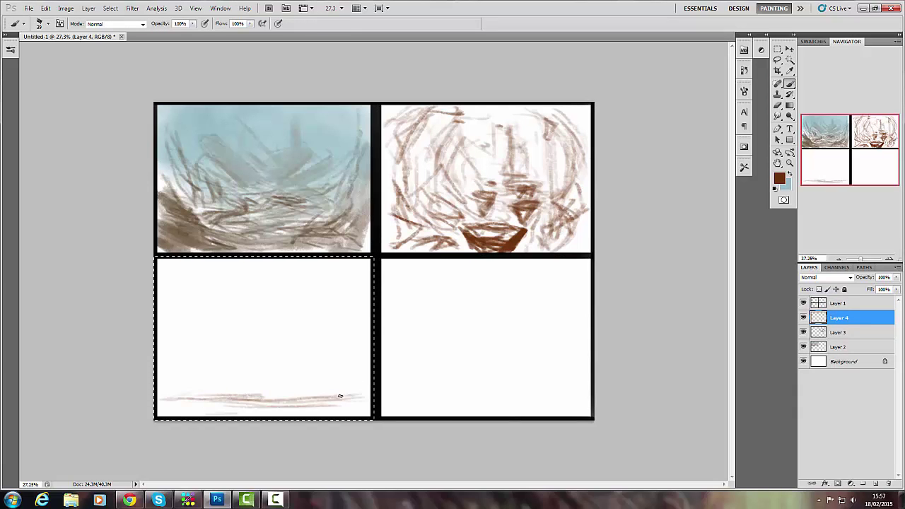
Step: Sketch faint ground lines and an arch-shaped rock in the bottom-left panel
drag(233, 332, 212, 396)
drag(279, 294, 244, 333)
drag(237, 279, 333, 276)
drag(226, 333, 227, 391)
drag(160, 397, 272, 389)
drag(332, 272, 322, 385)
mouse_move(272, 398)
mouse_down()
mouse_move(191, 405)
mouse_move(262, 404)
mouse_up()
drag(339, 260, 336, 365)
drag(189, 341, 185, 382)
Step: Paint light blue and pink washes with the 131 brush, then with a 41 brush
right_click(335, 360)
double_click(338, 426)
mouse_move(311, 304)
mouse_down()
mouse_move(262, 327)
mouse_move(259, 356)
mouse_move(178, 303)
mouse_move(329, 292)
mouse_move(247, 339)
mouse_move(226, 365)
mouse_up()
right_click(274, 290)
double_click(327, 380)
drag(357, 401, 198, 410)
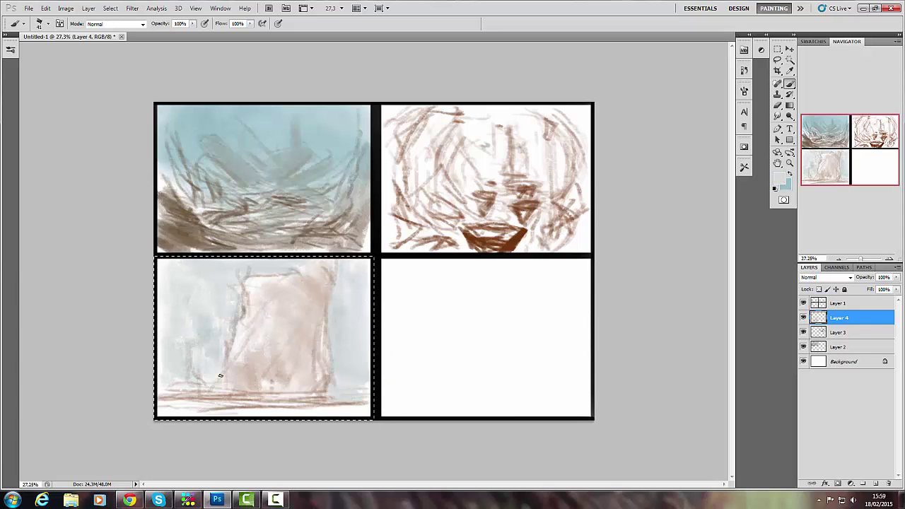
Step: Wash sampled blue-grey over the panel, then hatch tan-brown strokes over the rock
alt+click(245, 295)
mouse_move(245, 295)
mouse_down()
mouse_move(170, 396)
mouse_move(244, 309)
mouse_move(325, 375)
mouse_move(233, 382)
mouse_move(219, 360)
mouse_move(213, 393)
mouse_up()
alt+click(244, 309)
mouse_move(336, 396)
mouse_down()
mouse_move(311, 346)
mouse_move(315, 290)
mouse_up()
mouse_move(329, 361)
mouse_down()
mouse_move(255, 340)
mouse_move(213, 365)
mouse_up()
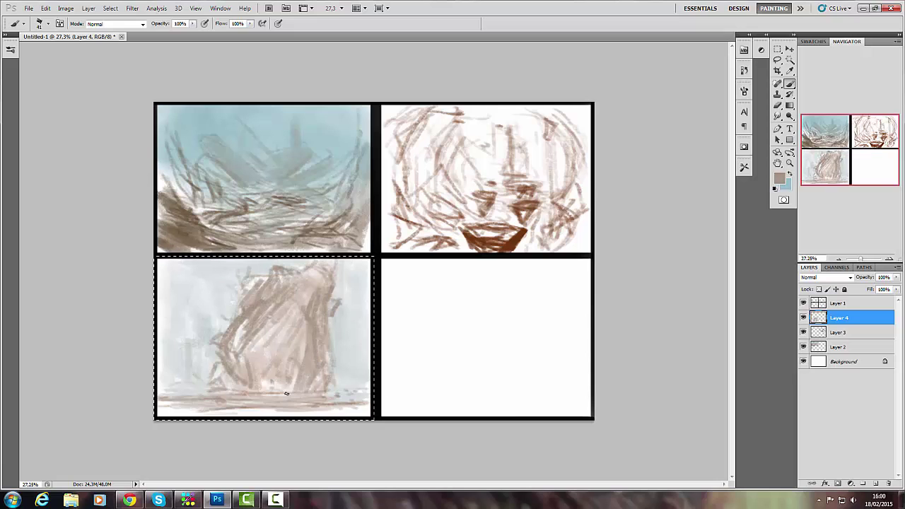
Step: Add a new layer, select the bottom-right panel, and sketch light rounded strokes
key(ctrl+shift+alt+n)
key(w)
click(438, 318)
key(b)
drag(463, 273, 425, 333)
mouse_move(474, 276)
mouse_down()
mouse_move(483, 314)
mouse_move(417, 354)
mouse_move(505, 322)
mouse_up()
mouse_move(424, 276)
mouse_down()
mouse_move(513, 325)
mouse_move(488, 363)
mouse_up()
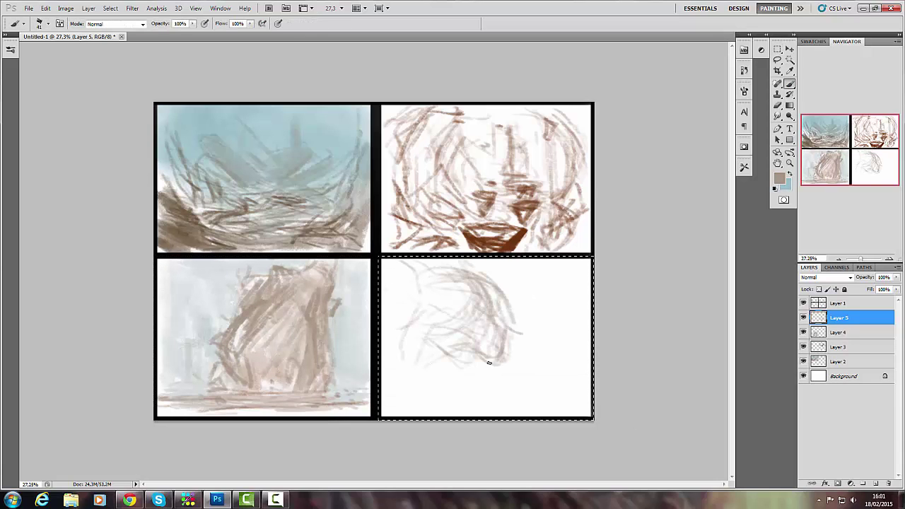
Step: Fill the bottom-right panel with broad pale beige strokes using a 99 brush, then deselect
right_click(495, 322)
double_click(523, 404)
drag(396, 304, 495, 382)
drag(425, 276, 519, 360)
drag(552, 297, 540, 390)
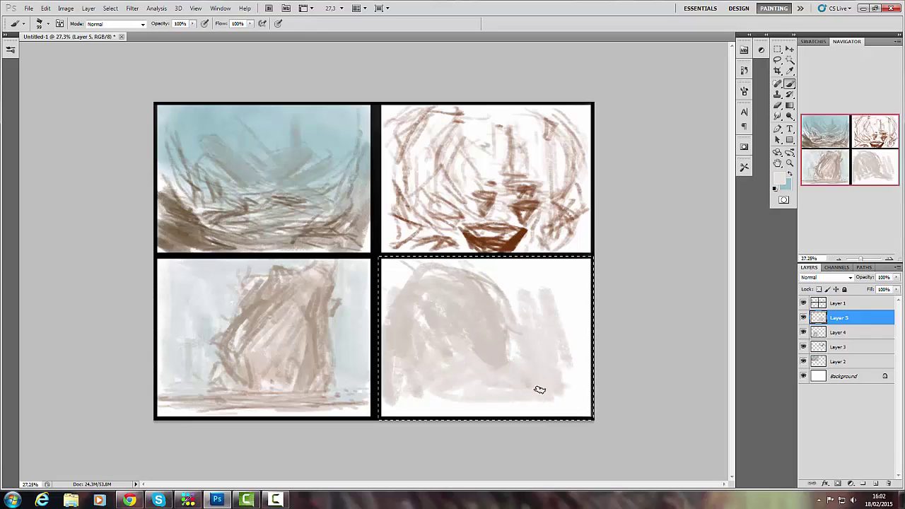
key(ctrl+d)
Step: Pick a new colour and paint grey strokes over the bottom-left rock's lower left
key(Return)
alt+shift+right_click(527, 265)
mouse_move(294, 339)
mouse_down()
mouse_move(293, 375)
mouse_move(283, 382)
mouse_up()
drag(247, 311, 300, 379)
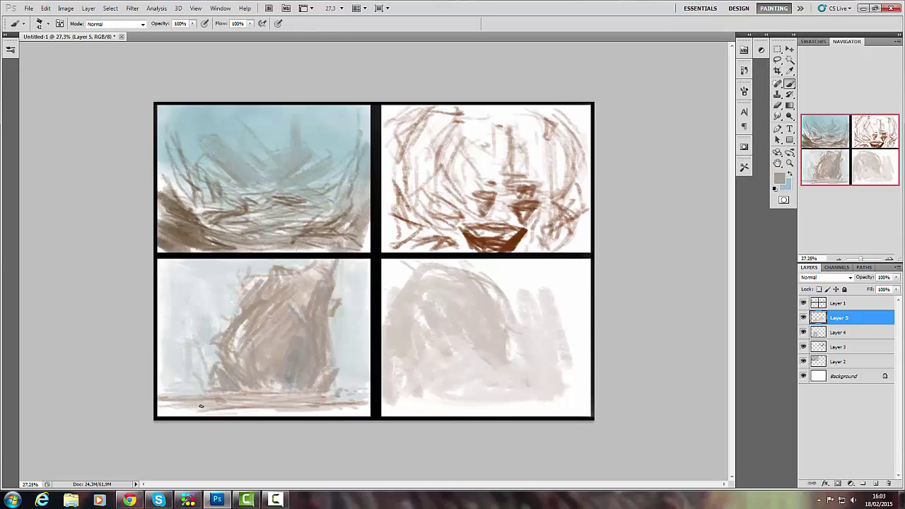
drag(201, 406, 221, 399)
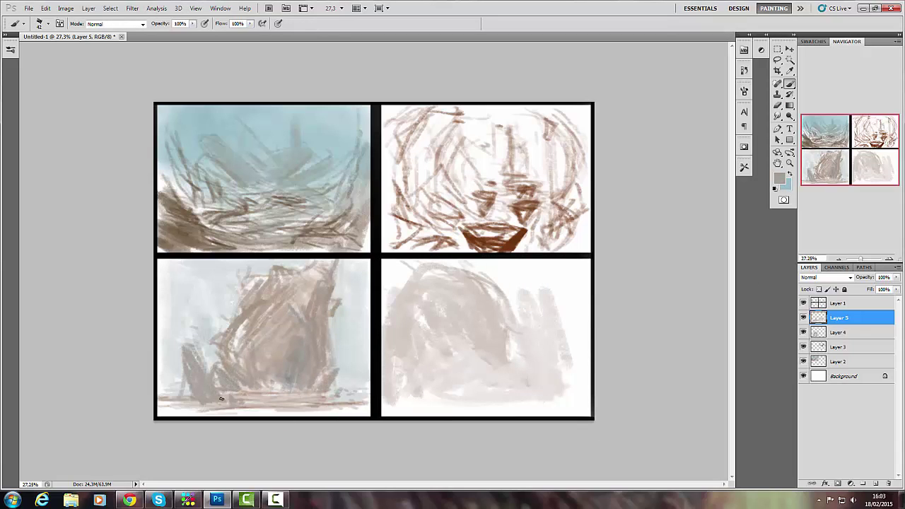
Step: Wash the face with sampled light blue and choose a bright cyan
alt+click(335, 136)
mouse_move(559, 148)
mouse_down()
mouse_move(495, 117)
mouse_move(525, 118)
mouse_move(495, 213)
mouse_up()
drag(439, 233, 424, 124)
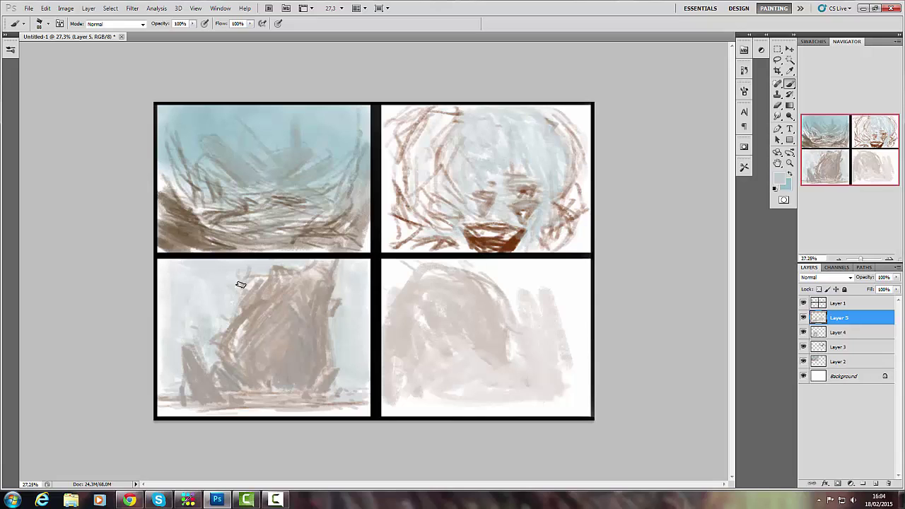
alt+click(309, 163)
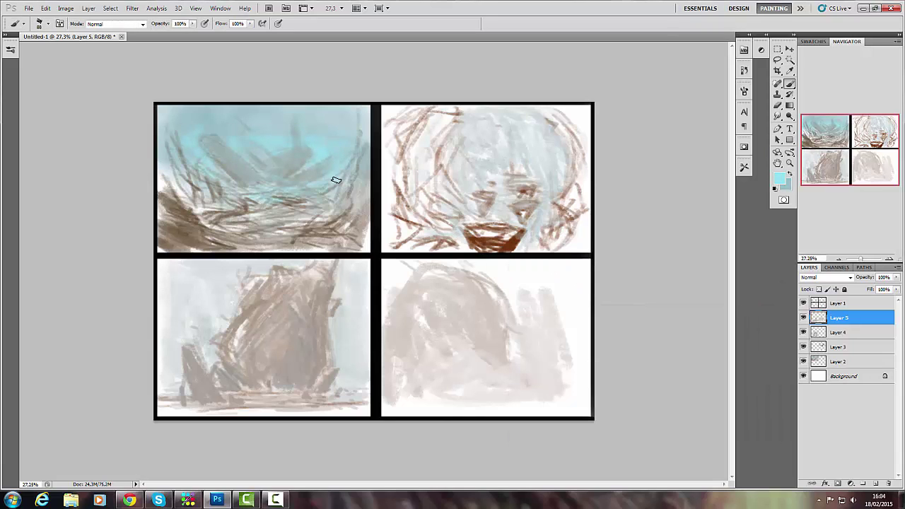
Step: Darken the lower parts and edges of the top panels with sampled brown
alt+click(283, 227)
drag(325, 212, 177, 244)
drag(368, 149, 191, 247)
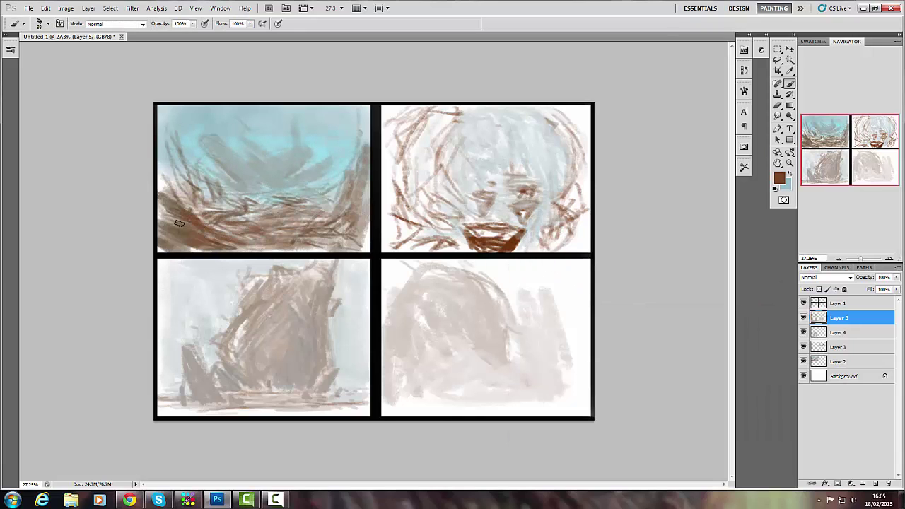
drag(520, 226, 385, 251)
drag(580, 252, 587, 149)
drag(392, 241, 389, 106)
drag(587, 113, 576, 198)
mouse_move(357, 366)
mouse_down()
mouse_move(333, 413)
mouse_move(336, 400)
mouse_move(340, 407)
mouse_up()
Step: With a smaller brush, sketch the creature's curving body and head outline
key(bracketleft)
key(bracketleft)
key(bracketleft)
mouse_move(418, 333)
mouse_down()
mouse_move(466, 357)
mouse_move(498, 400)
mouse_up()
mouse_move(418, 279)
mouse_down()
mouse_move(506, 364)
mouse_move(530, 321)
mouse_move(491, 301)
mouse_up()
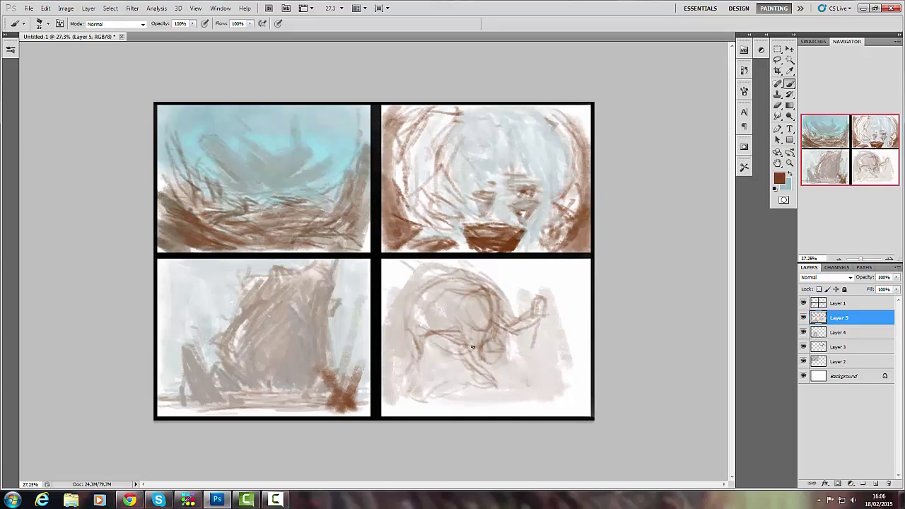
drag(472, 347, 502, 382)
drag(456, 338, 534, 369)
drag(442, 332, 474, 322)
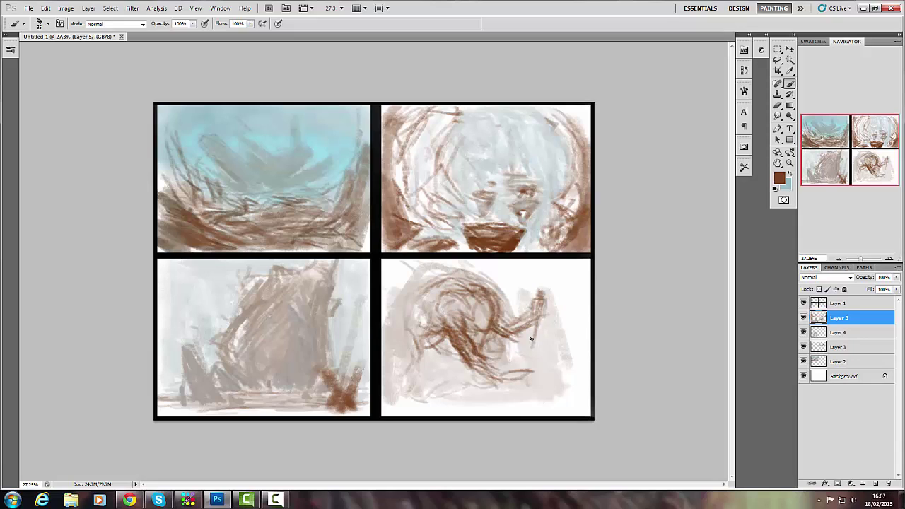
Step: Build up the creature's head and add ground strokes beneath it
drag(486, 351, 419, 389)
drag(424, 332, 469, 308)
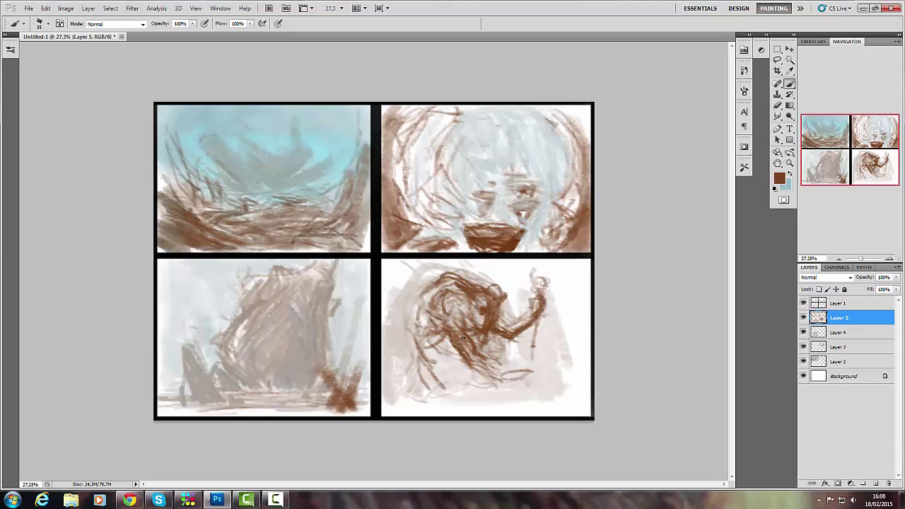
drag(426, 299, 416, 346)
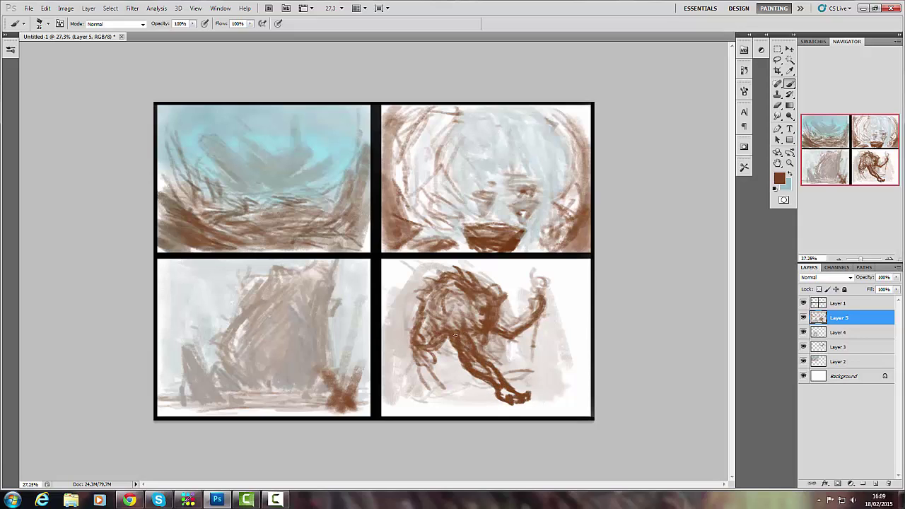
drag(433, 396, 581, 400)
drag(535, 324, 530, 354)
drag(484, 317, 424, 386)
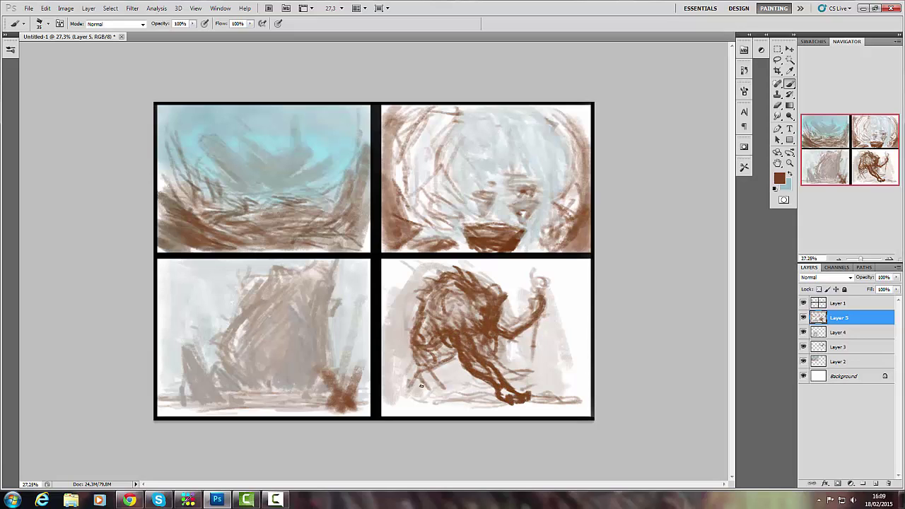
mouse_move(424, 350)
mouse_down()
mouse_move(399, 395)
mouse_move(509, 403)
mouse_up()
Step: Darken the creature's head and body with dark brown, covering the raised arm
drag(583, 301, 571, 338)
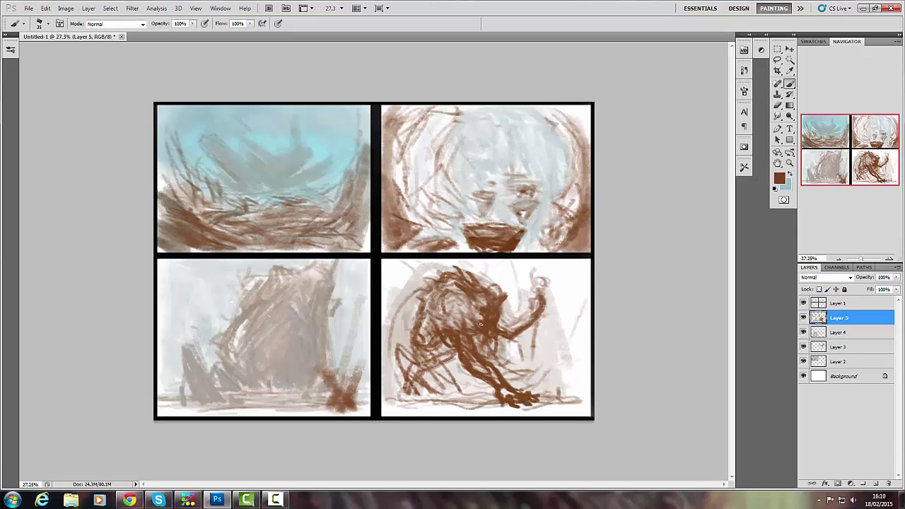
drag(495, 292, 465, 323)
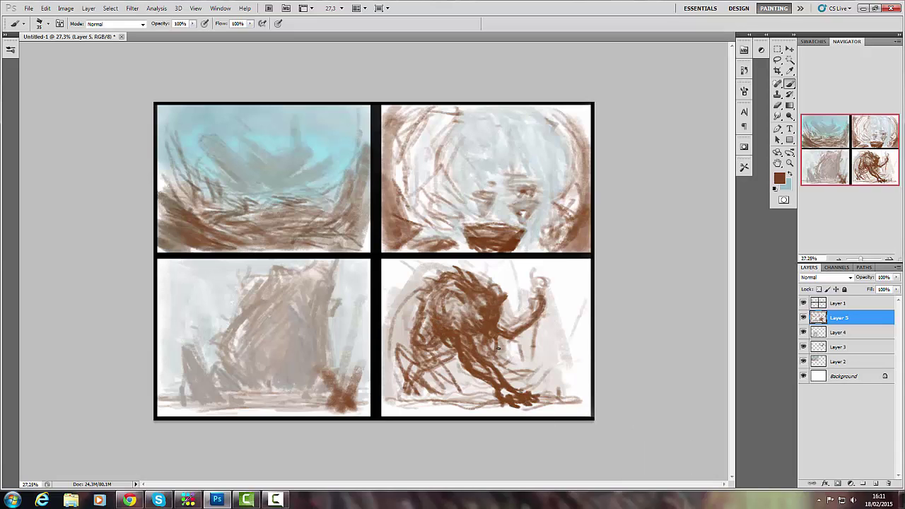
drag(537, 314, 502, 352)
drag(532, 320, 506, 357)
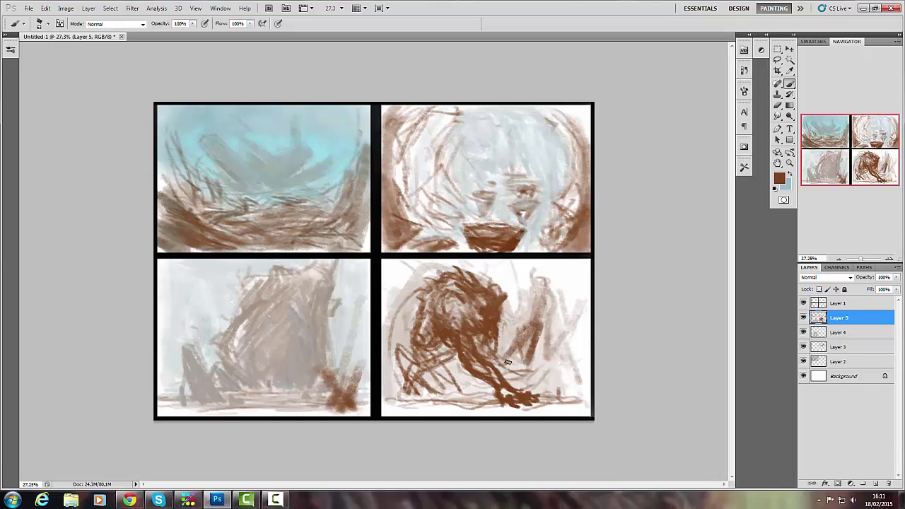
mouse_move(548, 283)
mouse_down()
mouse_move(424, 375)
mouse_move(495, 410)
mouse_up()
click(780, 178)
Step: Paint dense dark brown strokes across the top-left nest
key(Return)
drag(212, 234, 171, 200)
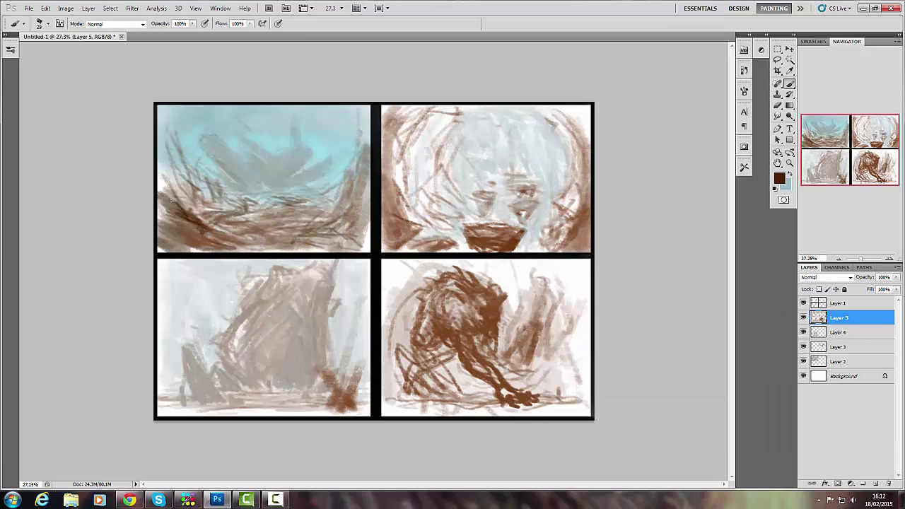
mouse_move(228, 214)
mouse_down()
mouse_move(180, 150)
mouse_move(259, 250)
mouse_up()
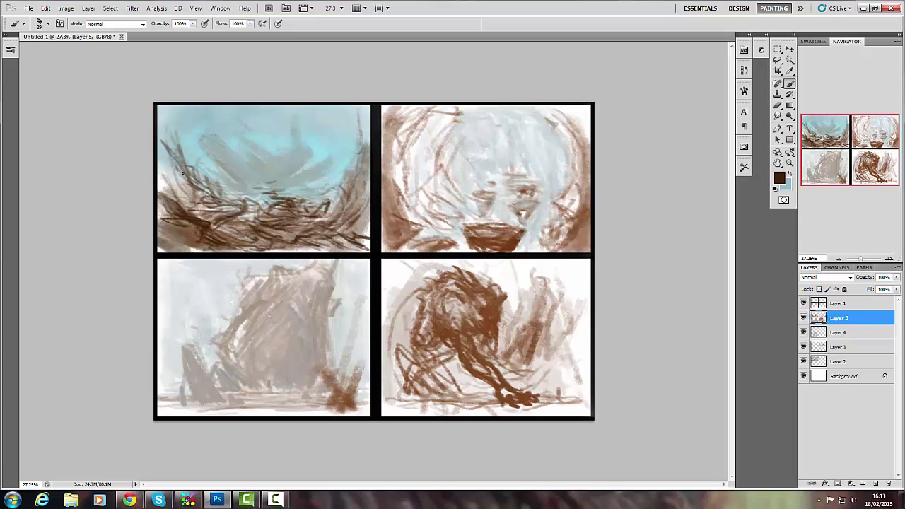
drag(183, 172, 212, 221)
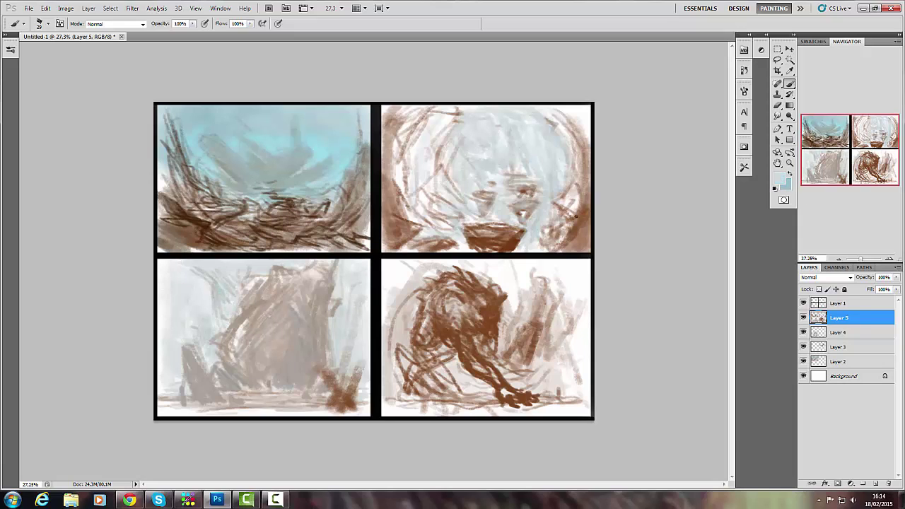
Step: Paint a light blue sky with faint strokes into the lower-left panel
click(779, 177)
click(743, 290)
mouse_move(198, 273)
mouse_down()
mouse_move(353, 263)
mouse_move(220, 280)
mouse_up()
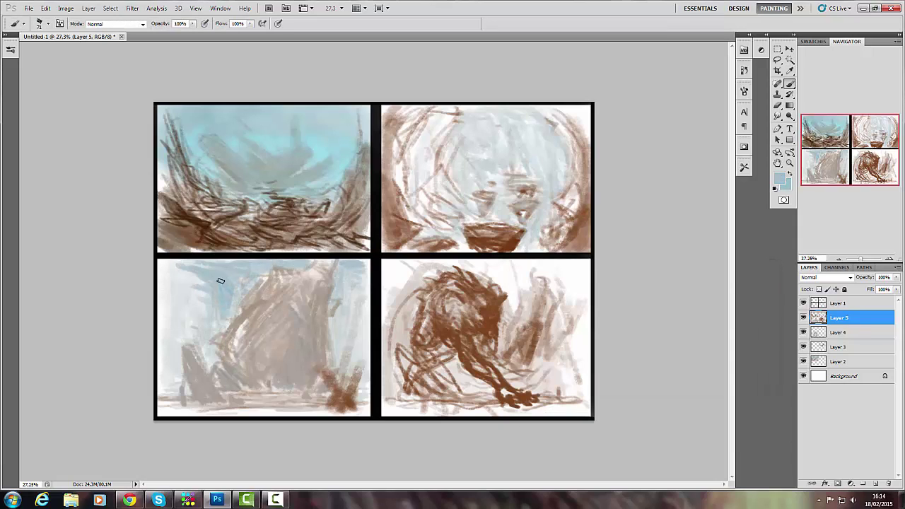
right_click(323, 318)
drag(304, 312, 286, 360)
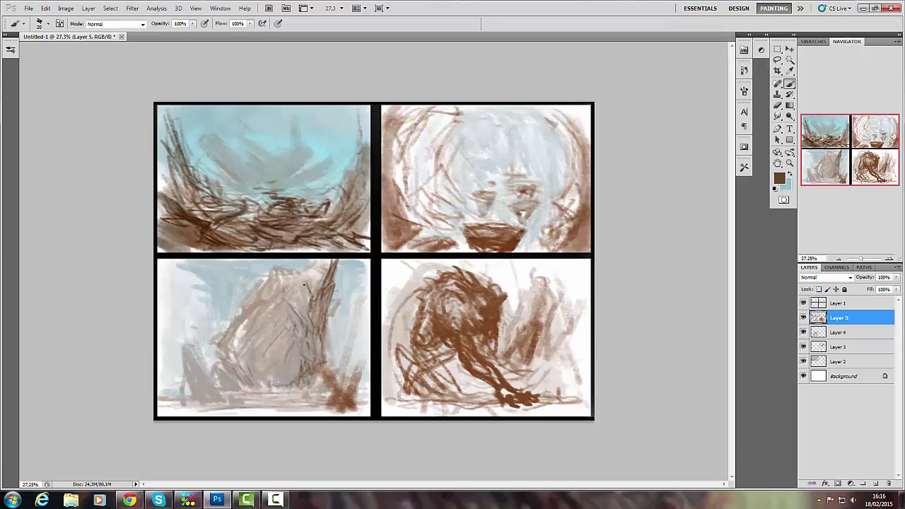
Step: Paint a light orange highlight on the lower-left rock's face
click(779, 177)
click(578, 295)
click(744, 282)
drag(317, 264, 276, 272)
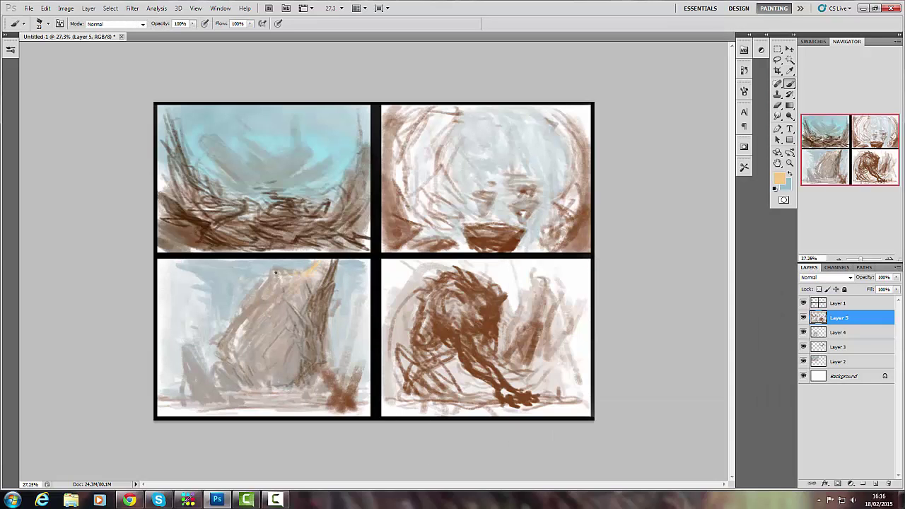
Step: Add a paler peach patch and darker strokes along the nest's lower edge
alt+click(282, 311)
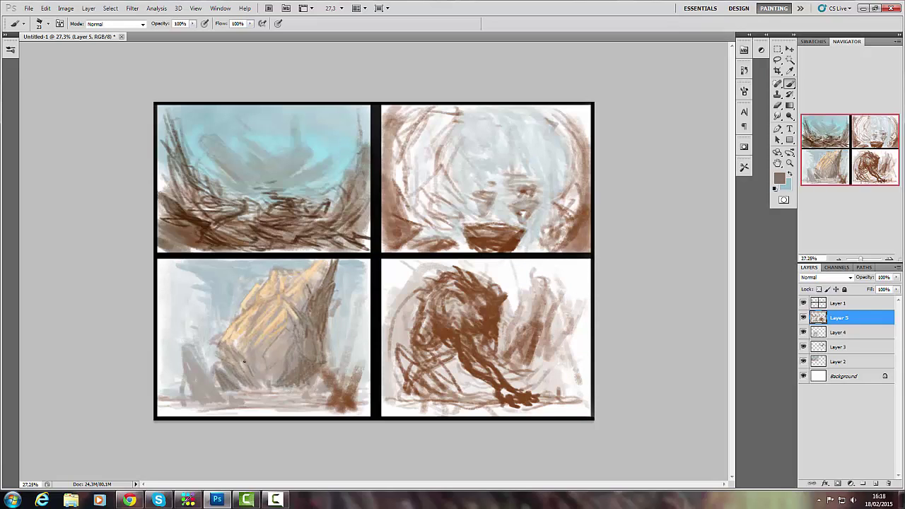
drag(173, 240, 202, 216)
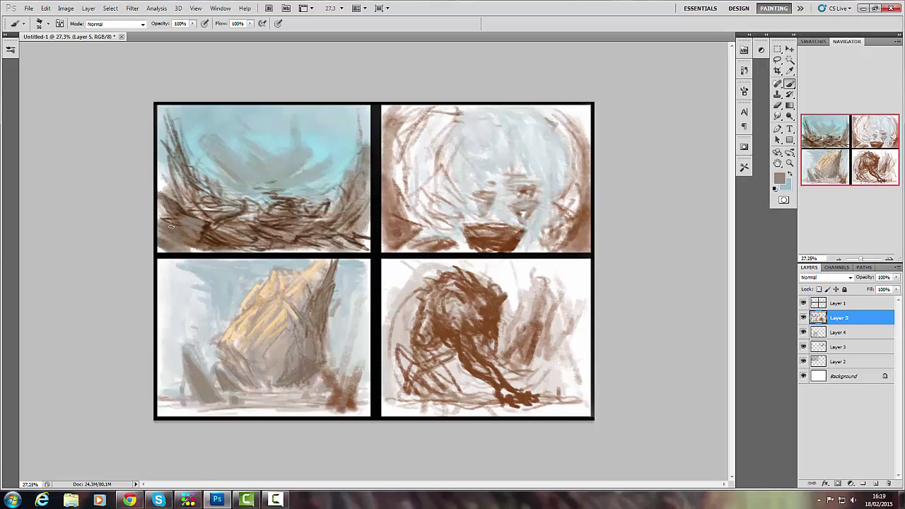
drag(293, 244, 334, 247)
click(779, 178)
Step: Fill the lower-right panel's background with teal using a 139 px brush
click(566, 312)
click(738, 283)
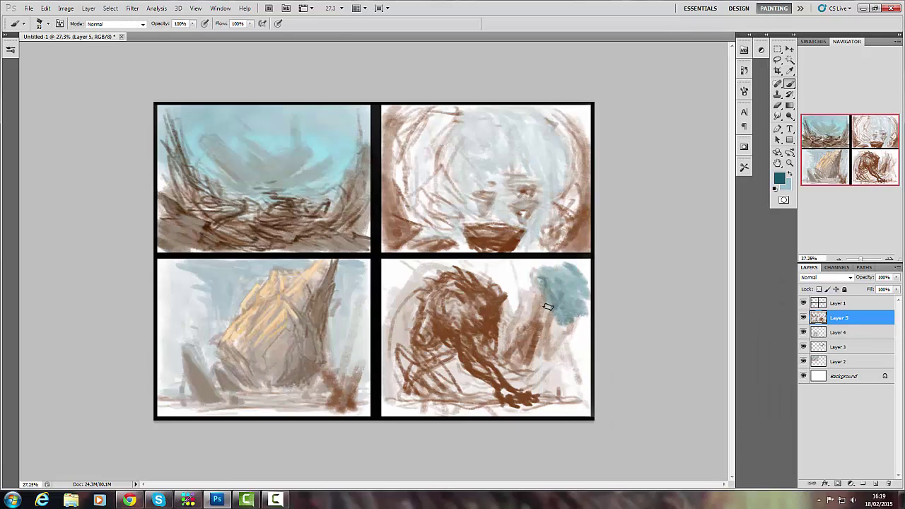
mouse_move(566, 268)
mouse_down()
mouse_move(495, 297)
mouse_move(566, 367)
mouse_up()
right_click(593, 316)
drag(592, 316, 603, 315)
drag(424, 269, 397, 339)
Step: Cover the background around the creature with a sampled darker teal
alt+click(551, 297)
drag(453, 265, 573, 297)
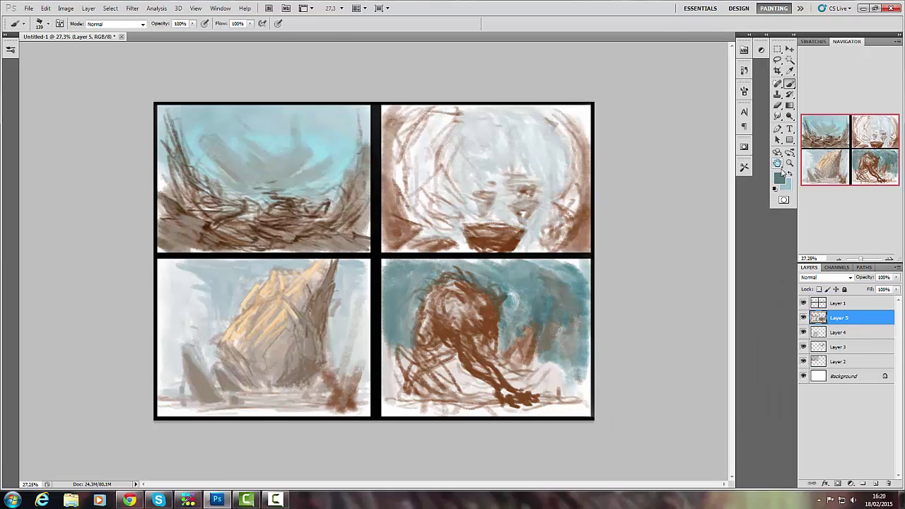
drag(537, 269, 580, 368)
mouse_move(396, 282)
mouse_down()
mouse_move(551, 386)
mouse_move(509, 354)
mouse_move(411, 382)
mouse_up()
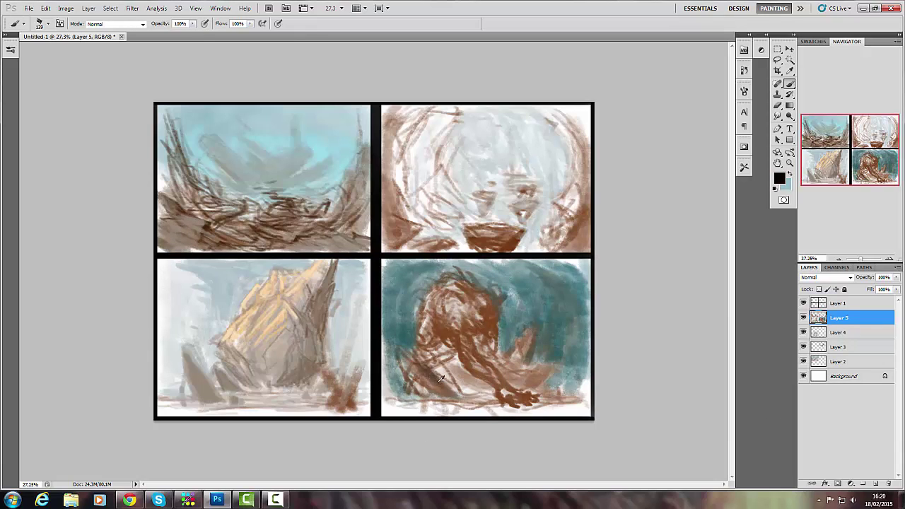
Step: Paint dark brown over the creature's left side and the panel's lower areas
alt+click(512, 353)
click(778, 177)
key(Return)
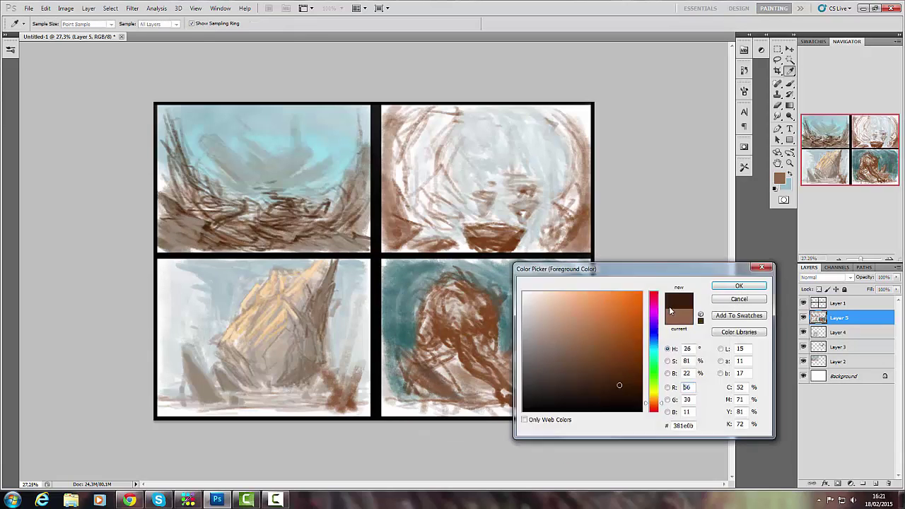
drag(416, 345, 427, 406)
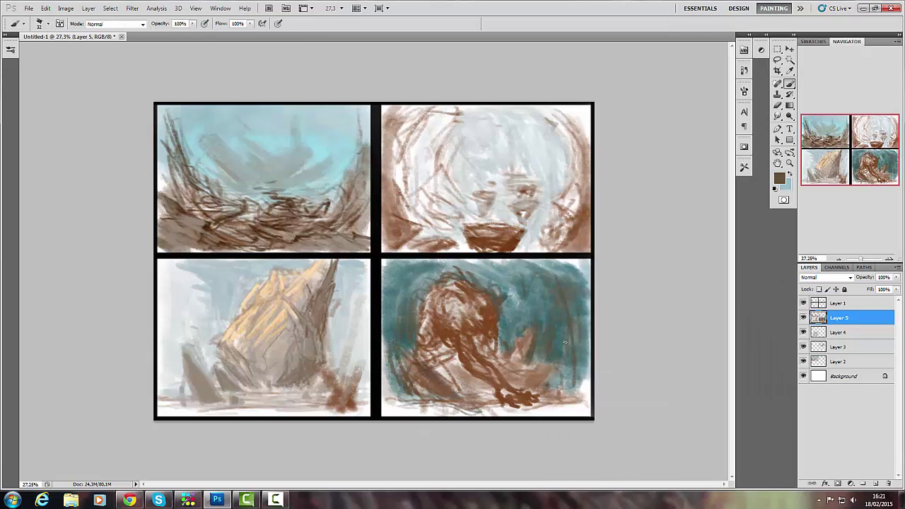
drag(565, 343, 521, 383)
drag(407, 368, 463, 399)
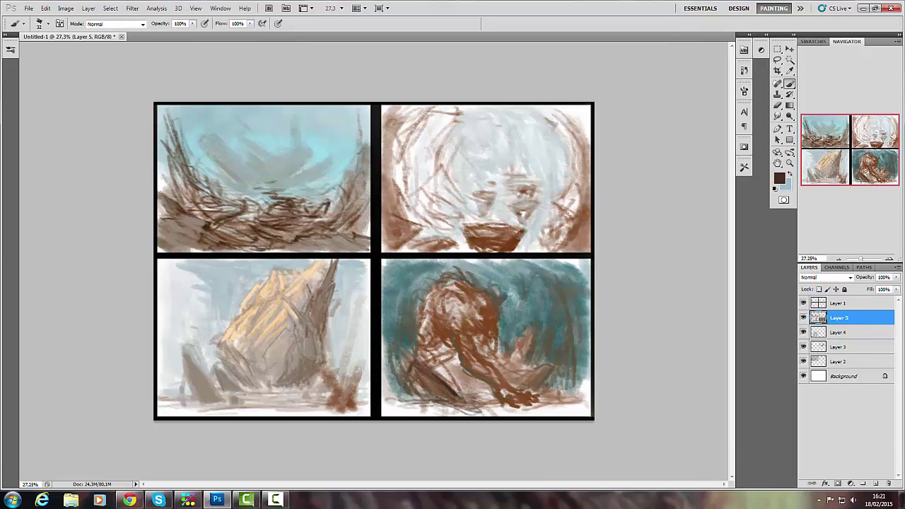
drag(590, 346, 559, 414)
Step: Add darker teal strokes around the creature and at the panel's lower left
drag(548, 335, 559, 290)
drag(524, 265, 396, 381)
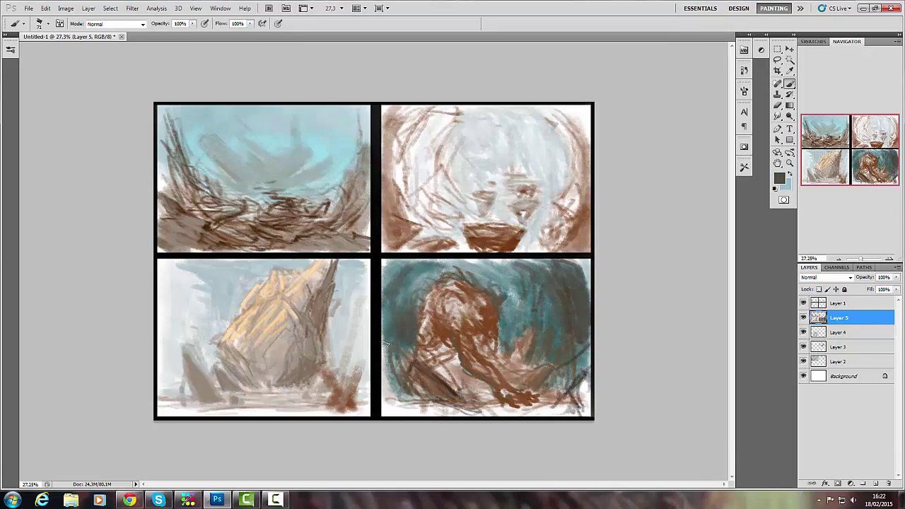
right_click(505, 297)
key(Escape)
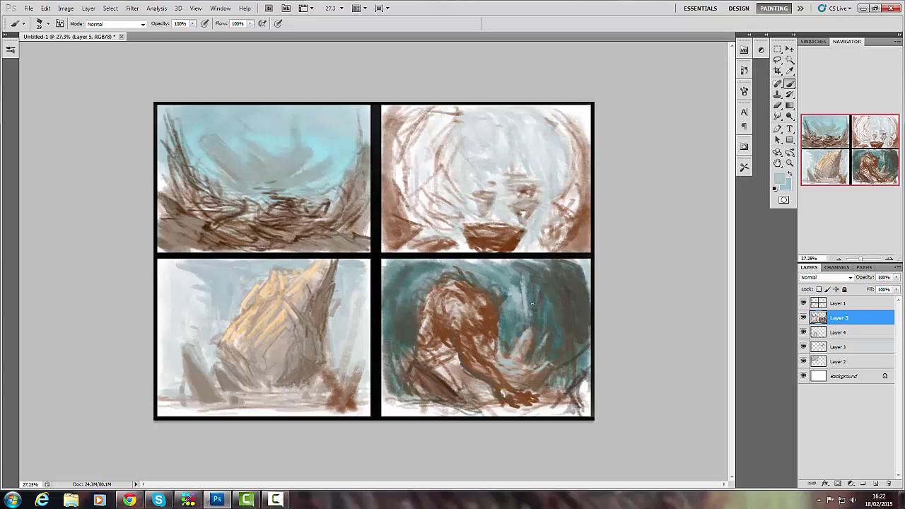
alt+click(444, 382)
mouse_move(438, 385)
mouse_down()
mouse_move(467, 414)
mouse_move(396, 406)
mouse_move(509, 418)
mouse_up()
right_click(415, 396)
key(Escape)
Step: Paint sampled dark brown strokes across the creature and along the panel bottom
alt+click(414, 396)
drag(573, 381, 541, 402)
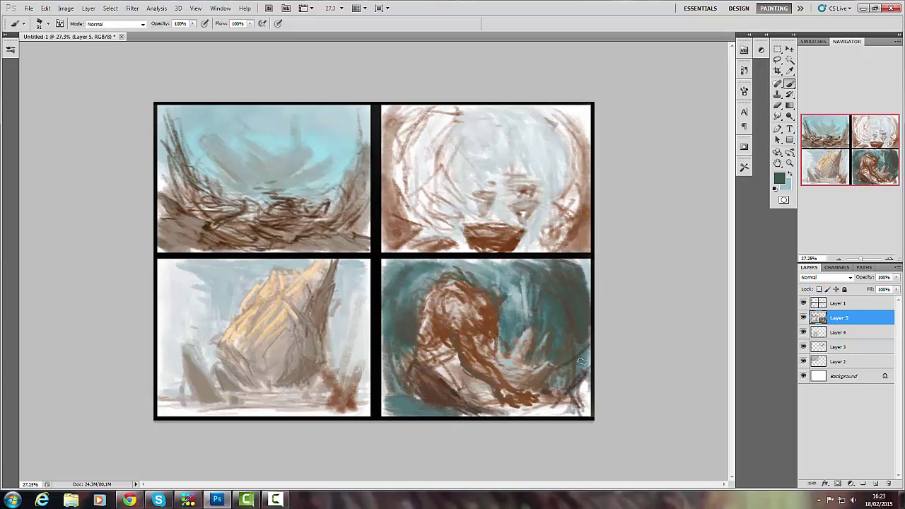
drag(581, 362, 584, 262)
drag(559, 392, 537, 354)
drag(417, 311, 509, 261)
drag(488, 414, 587, 382)
right_click(548, 368)
key(Escape)
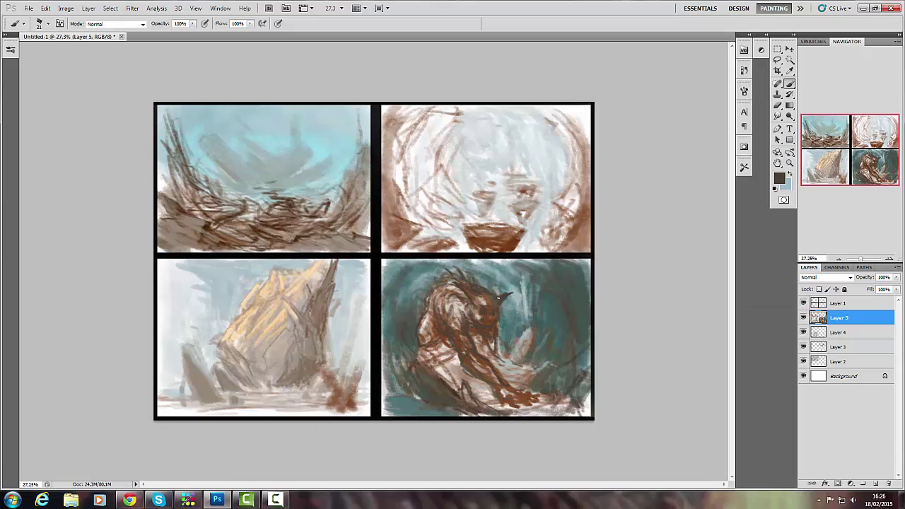
alt+click(498, 298)
Step: Paint sampled grey detail strokes along the lower-left rock's base with a smaller brush
alt+click(324, 393)
mouse_move(325, 396)
mouse_down()
mouse_move(368, 405)
mouse_move(274, 394)
mouse_move(353, 389)
mouse_move(357, 330)
mouse_up()
alt+click(358, 368)
right_click(299, 336)
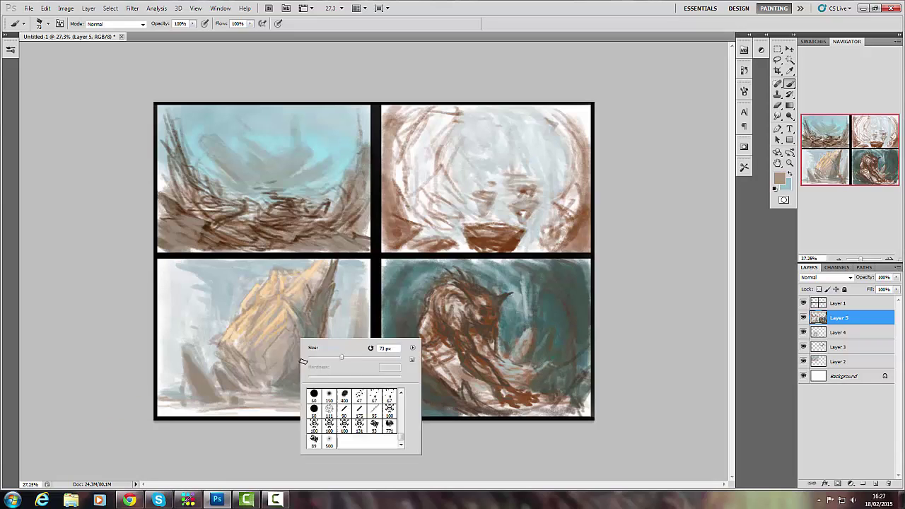
alt+click(283, 322)
right_click(251, 348)
mouse_move(244, 362)
mouse_down()
mouse_move(219, 389)
mouse_move(238, 387)
mouse_up()
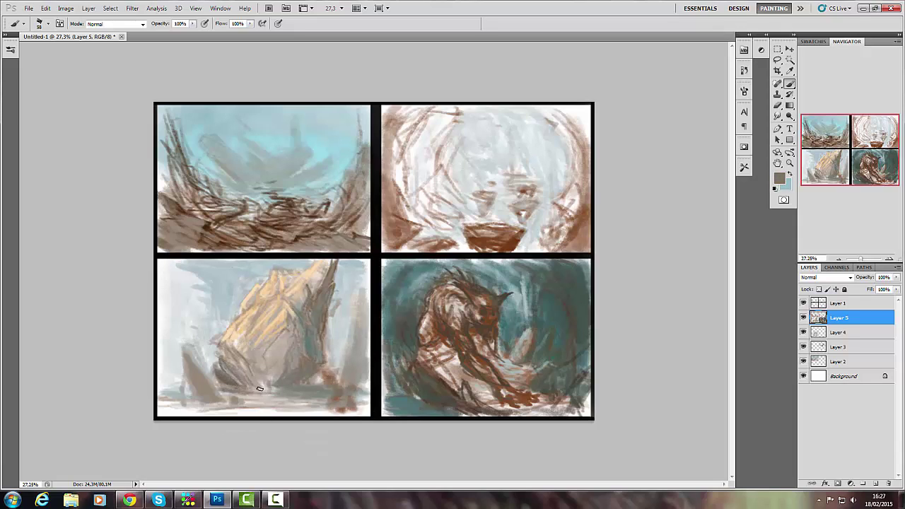
alt+click(242, 329)
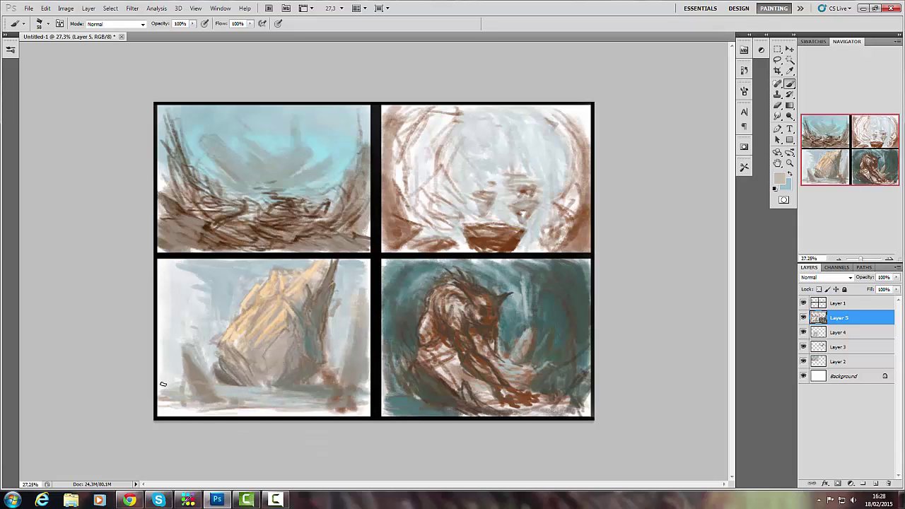
alt+click(288, 369)
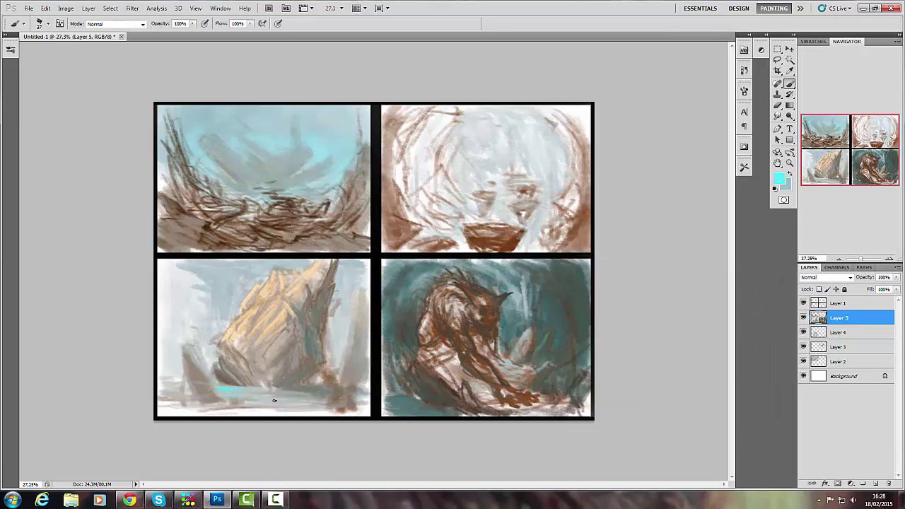
click(779, 178)
Step: Paint saturated pink-red lava strokes into the top-right panel
click(636, 297)
click(707, 286)
mouse_move(551, 212)
mouse_down()
mouse_move(460, 247)
mouse_move(565, 188)
mouse_up()
alt+click(538, 184)
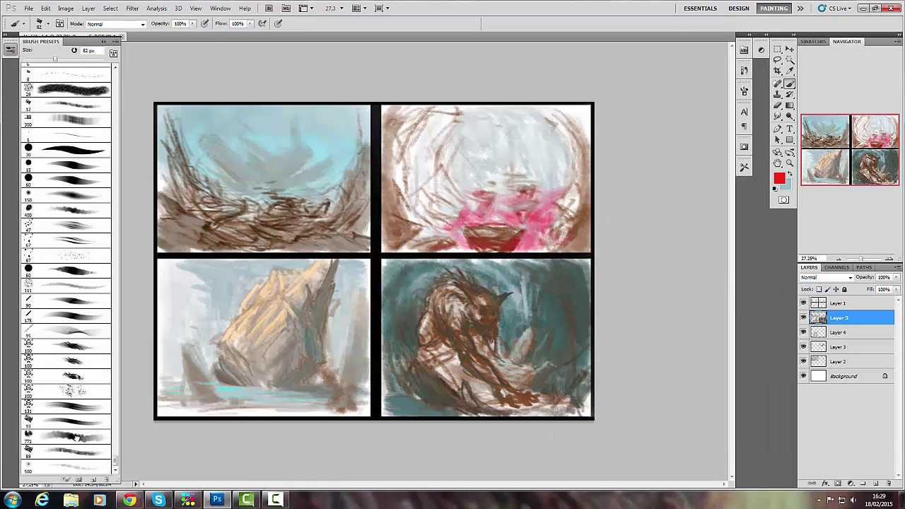
right_click(523, 205)
mouse_move(527, 241)
mouse_down()
mouse_move(547, 184)
mouse_move(460, 198)
mouse_move(403, 241)
mouse_move(446, 128)
mouse_up()
Step: Paint a dark blue upper area ringed by pink strokes in the top-right panel
drag(552, 127, 587, 247)
click(779, 178)
click(738, 287)
mouse_move(510, 113)
mouse_down()
mouse_move(550, 138)
mouse_move(491, 169)
mouse_move(495, 142)
mouse_move(540, 177)
mouse_move(521, 141)
mouse_up()
alt+click(495, 213)
mouse_move(439, 184)
mouse_down()
mouse_move(414, 118)
mouse_move(566, 120)
mouse_up()
alt+click(495, 127)
drag(488, 142, 570, 150)
Step: Switch to a 24 px brush and add red, dark and pink strokes to the cave
alt+click(515, 244)
right_click(507, 257)
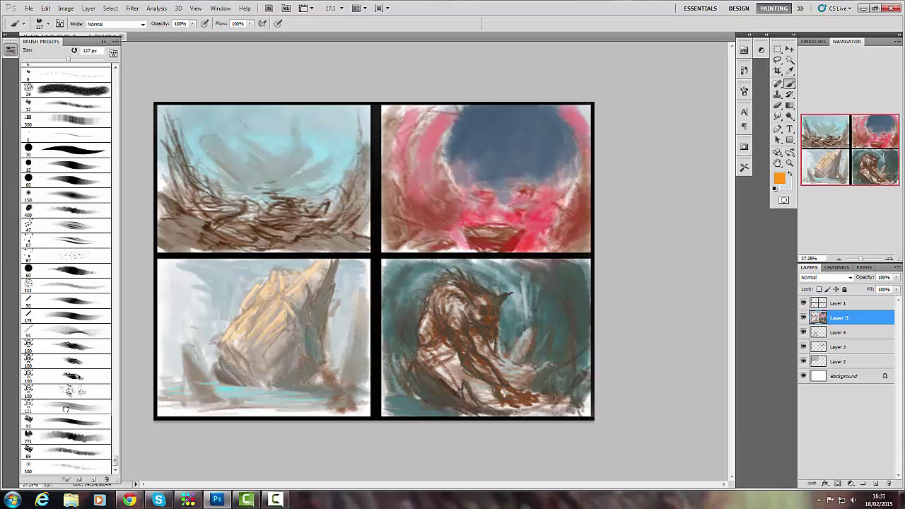
key(Return)
drag(445, 205, 460, 213)
drag(418, 184, 438, 237)
mouse_move(414, 142)
mouse_down()
mouse_move(541, 234)
mouse_move(495, 234)
mouse_move(525, 191)
mouse_up()
alt+click(441, 185)
drag(475, 221, 519, 216)
Step: Shade the creature's body and chest dark brown with a 12 px brush
drag(457, 248, 502, 205)
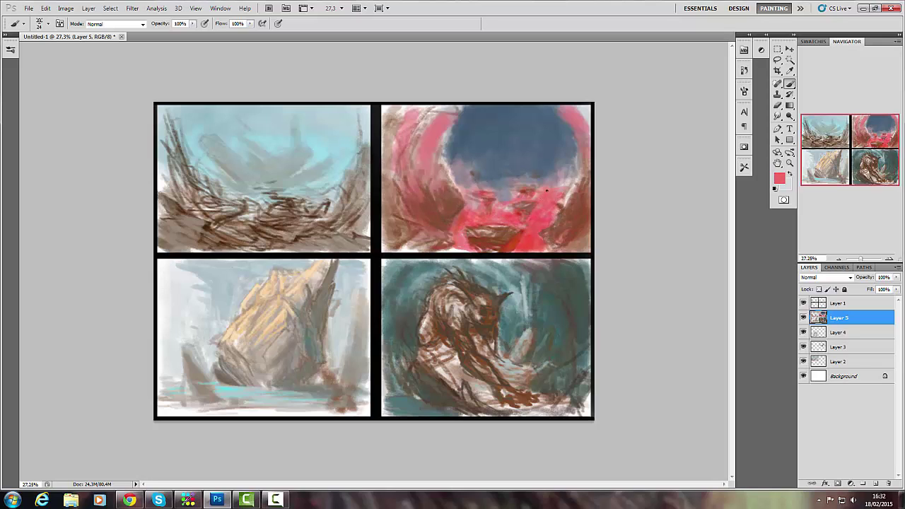
alt+click(483, 301)
drag(453, 327, 478, 304)
alt+click(556, 297)
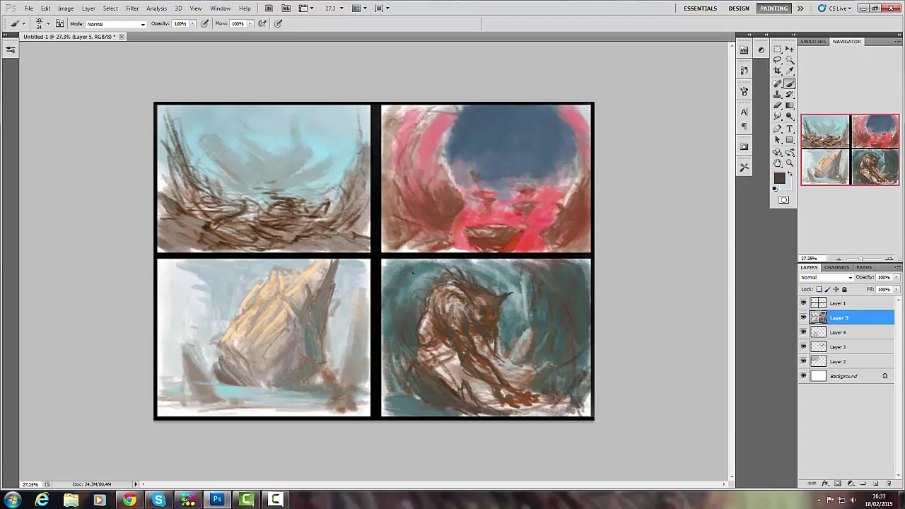
right_click(522, 371)
drag(539, 391, 534, 391)
key(Return)
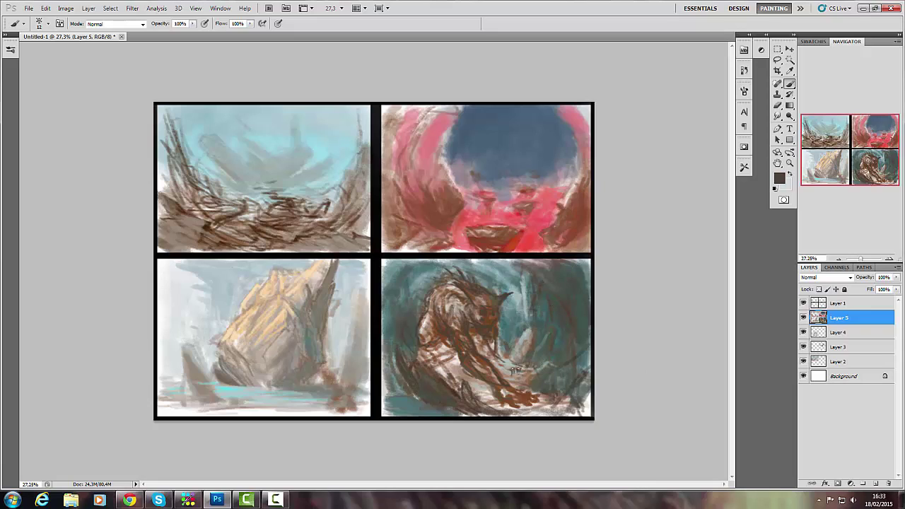
drag(415, 398, 448, 408)
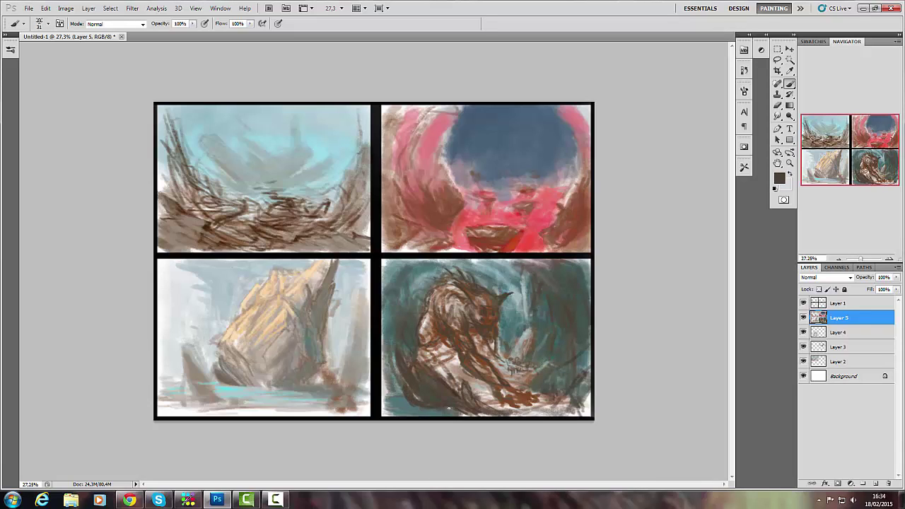
drag(488, 371, 496, 333)
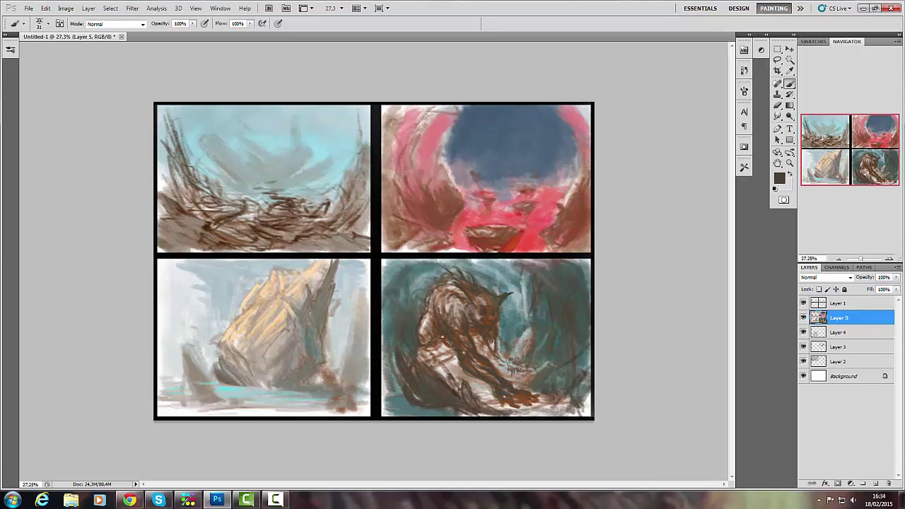
mouse_move(443, 339)
mouse_down()
mouse_move(495, 400)
mouse_move(430, 324)
mouse_move(452, 330)
mouse_up()
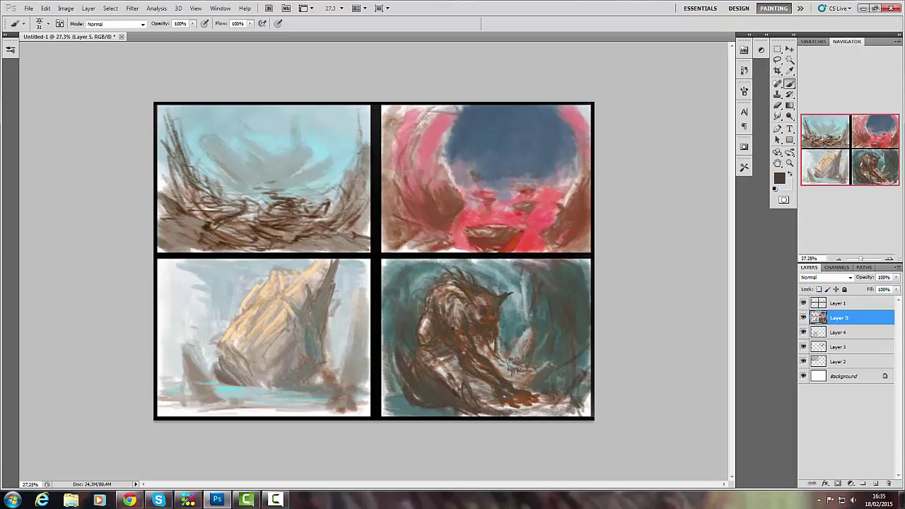
Step: Paint light peach highlights on the creature's head and chest with a 20 px brush
alt+click(454, 320)
key(bracketleft)
mouse_move(526, 265)
mouse_down()
mouse_move(499, 285)
mouse_move(500, 298)
mouse_up()
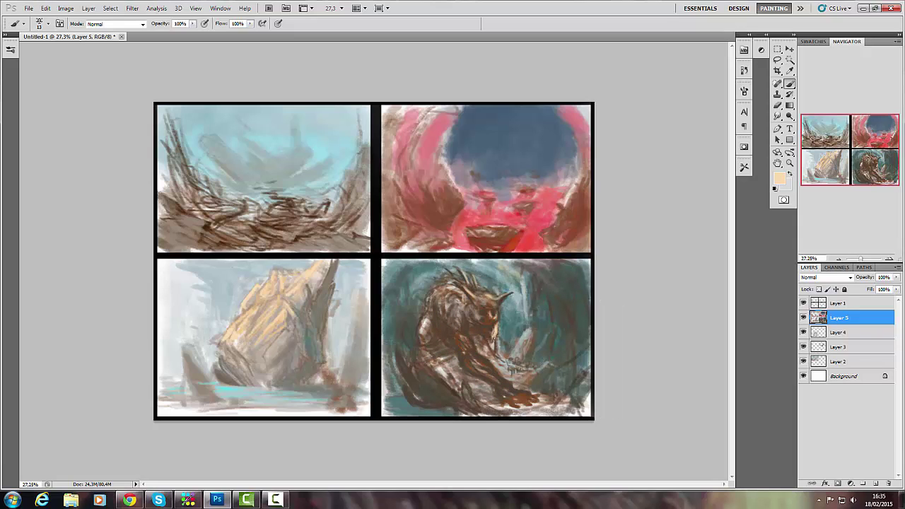
mouse_move(466, 338)
mouse_down()
mouse_move(495, 364)
mouse_move(533, 378)
mouse_up()
alt+click(361, 202)
mouse_move(309, 245)
mouse_down()
mouse_move(342, 238)
mouse_move(353, 190)
mouse_move(318, 221)
mouse_up()
Step: Paint sampled light grey over the nest's lower strokes
alt+click(211, 225)
mouse_move(211, 225)
mouse_down()
mouse_move(290, 215)
mouse_move(276, 195)
mouse_up()
drag(226, 262, 329, 162)
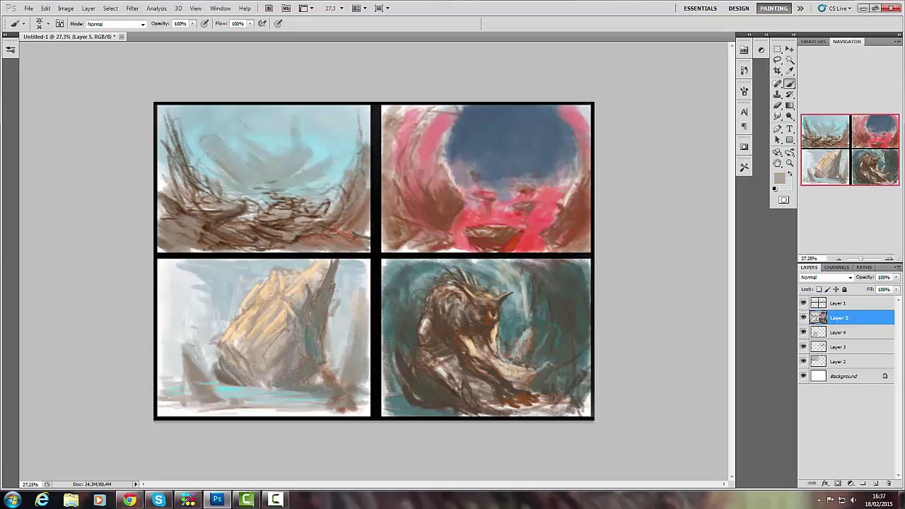
drag(198, 184, 166, 131)
right_click(290, 191)
key(Return)
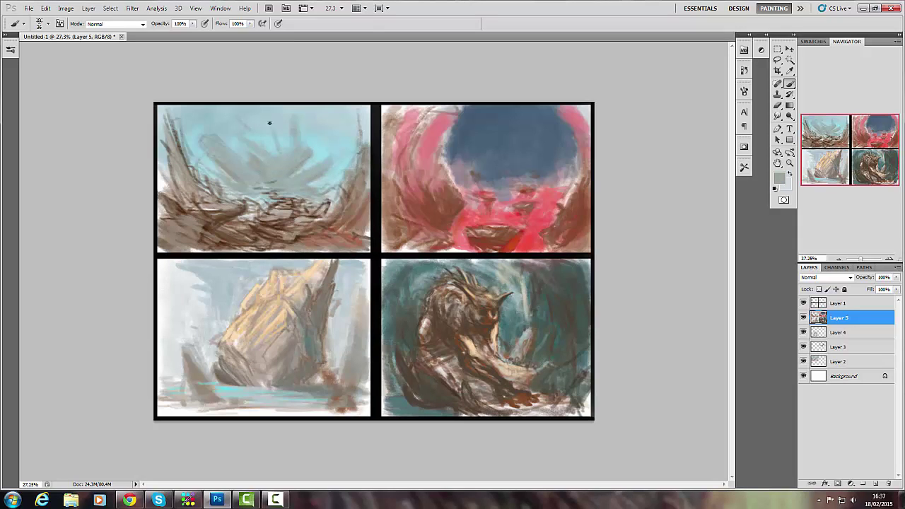
Step: Paint broad grey strokes across the upper-left sky
drag(269, 123, 285, 156)
alt+click(299, 125)
drag(340, 145, 329, 173)
drag(205, 163, 234, 184)
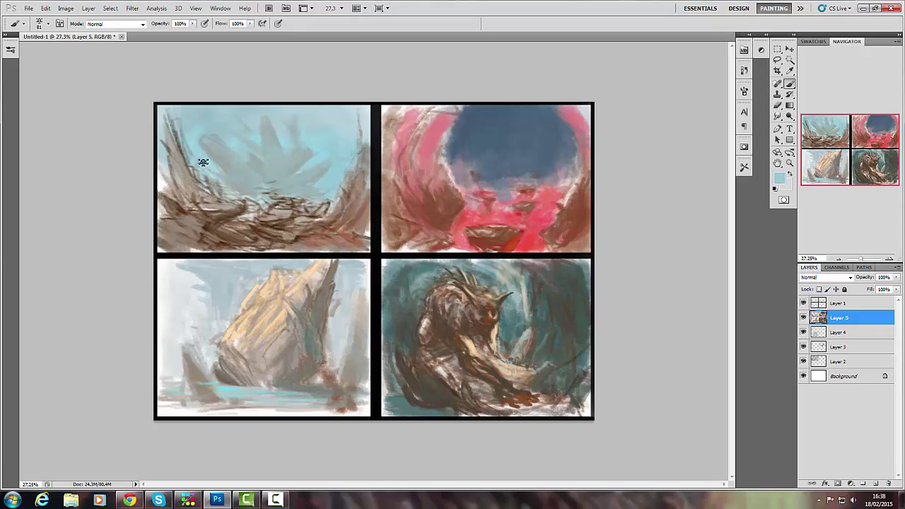
drag(174, 124, 237, 241)
right_click(329, 176)
key(Return)
Step: Rework the upper-left rocks with sampled brown along the right, bottom and left
alt+click(287, 216)
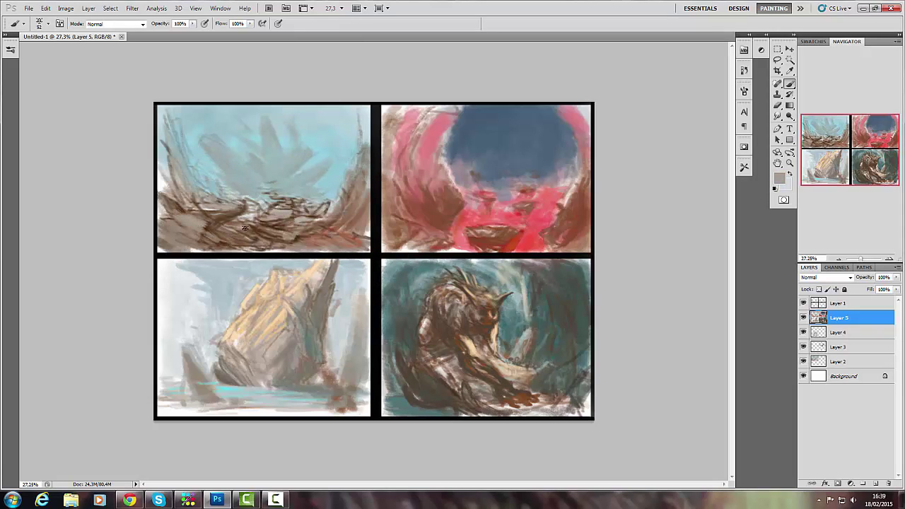
mouse_move(350, 155)
mouse_down()
mouse_move(366, 231)
mouse_move(298, 248)
mouse_move(368, 193)
mouse_up()
alt+click(326, 211)
drag(359, 133, 340, 210)
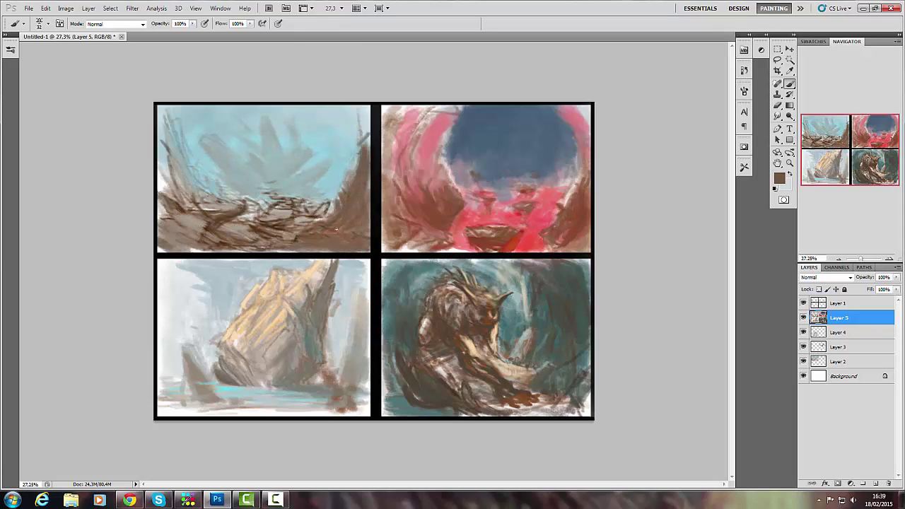
drag(280, 216, 252, 225)
alt+click(212, 219)
mouse_move(169, 150)
mouse_down()
mouse_move(173, 190)
mouse_move(223, 225)
mouse_up()
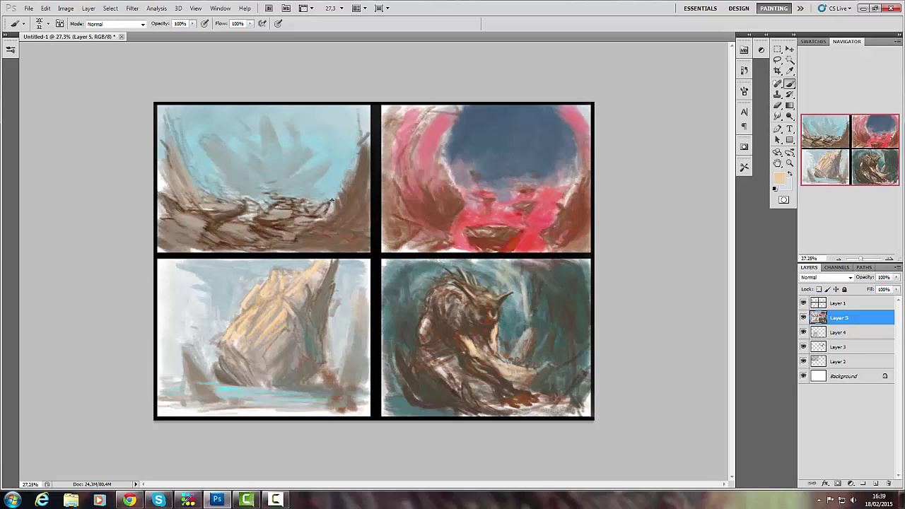
Step: Paint sampled reddish-brown strokes across the red cave
drag(542, 196, 574, 160)
alt+click(544, 201)
alt+click(497, 180)
alt+click(438, 191)
mouse_move(463, 190)
mouse_down()
mouse_move(456, 218)
mouse_move(471, 233)
mouse_up()
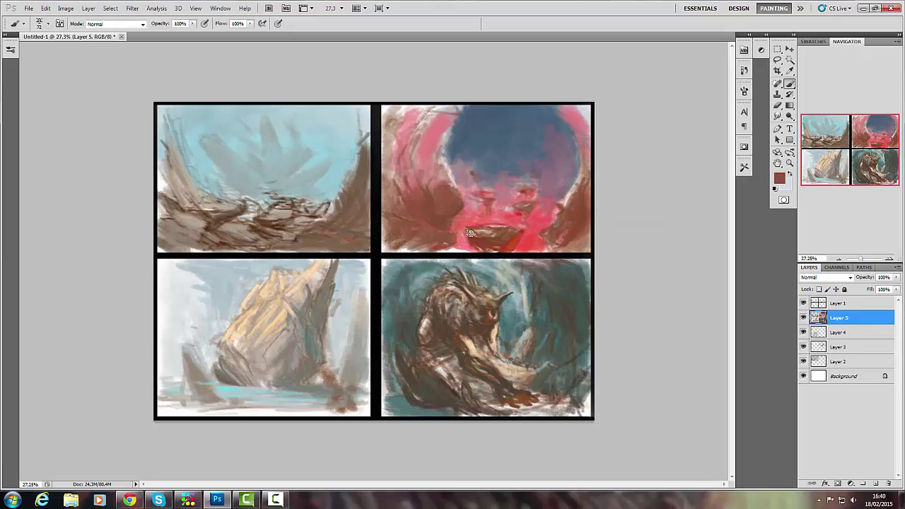
Step: Paint red along the cave's left and right edges and blue over the dark bowl
alt+click(471, 233)
mouse_move(444, 124)
mouse_down()
mouse_move(404, 137)
mouse_move(435, 177)
mouse_up()
drag(580, 110, 566, 141)
alt+click(570, 170)
mouse_move(580, 170)
mouse_down()
mouse_move(565, 203)
mouse_move(550, 183)
mouse_up()
alt+click(558, 177)
alt+click(485, 151)
drag(520, 228, 481, 231)
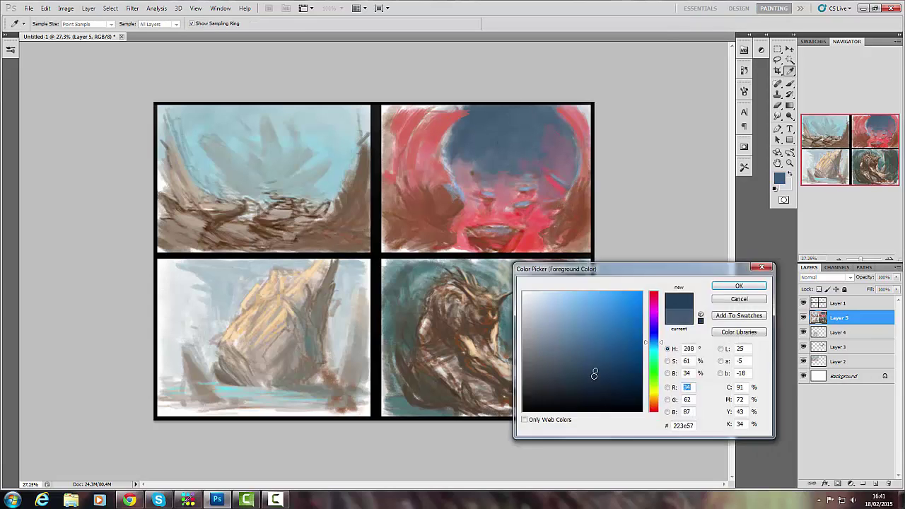
Step: Fill the top of the cave opening with dark navy
click(592, 376)
click(742, 287)
mouse_move(453, 142)
mouse_down()
mouse_move(566, 121)
mouse_move(552, 155)
mouse_move(521, 151)
mouse_move(535, 165)
mouse_move(514, 145)
mouse_up()
Step: Paint dark red-brown across the cave walls, right side, lower left and bottom
alt+click(576, 184)
click(779, 177)
key(Return)
drag(453, 191, 403, 240)
drag(404, 202, 435, 152)
mouse_move(467, 198)
mouse_down()
mouse_move(509, 251)
mouse_move(586, 191)
mouse_move(541, 233)
mouse_up()
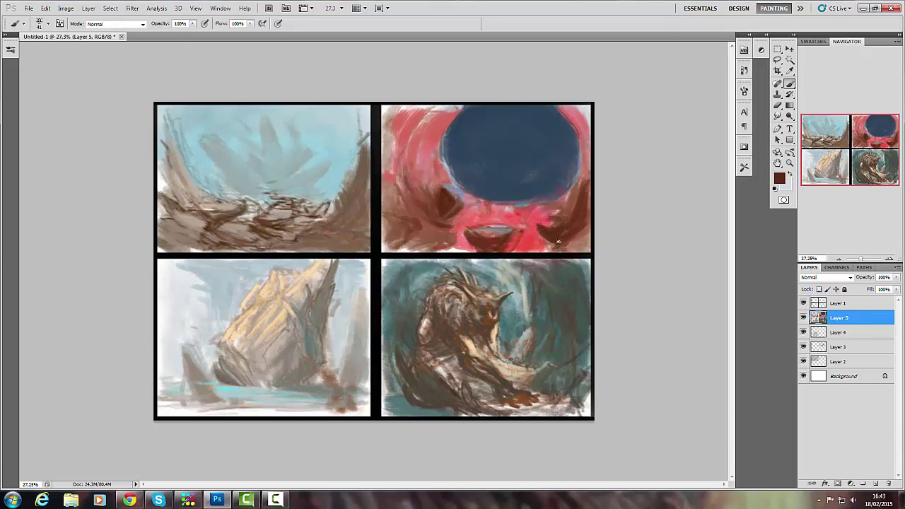
drag(573, 170, 559, 212)
drag(389, 184, 432, 251)
drag(481, 233, 520, 237)
mouse_move(453, 195)
mouse_down()
mouse_move(433, 215)
mouse_move(403, 177)
mouse_move(417, 219)
mouse_up()
Step: Paint glowing bright red lava low in the cave
click(779, 177)
click(633, 297)
key(Return)
mouse_move(460, 240)
mouse_down()
mouse_move(542, 208)
mouse_move(516, 201)
mouse_up()
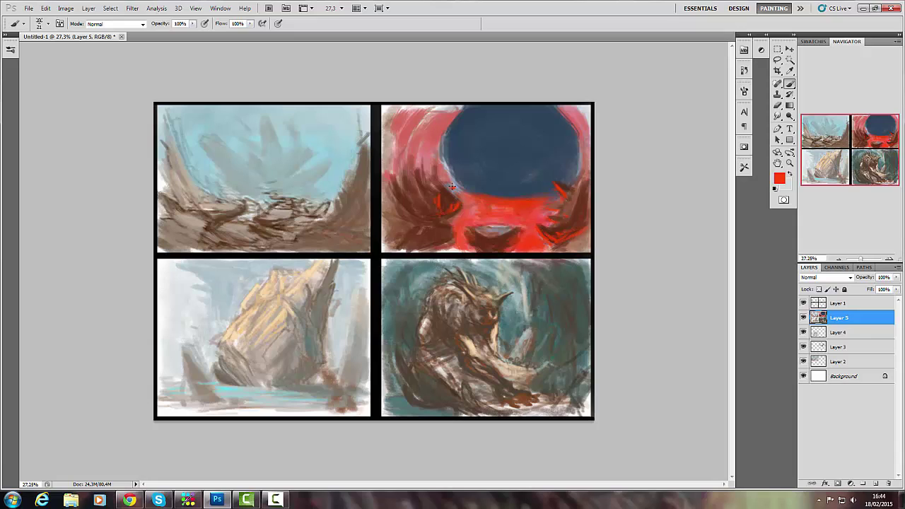
Step: With a size 28 brush, paint dark red under the blue circle and along the left side
alt+click(464, 186)
right_click(538, 201)
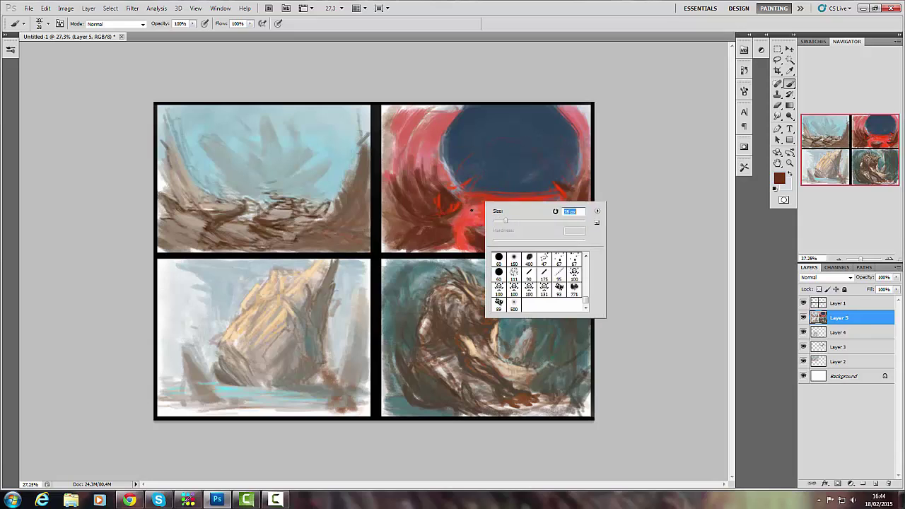
key(Escape)
mouse_move(544, 205)
mouse_down()
mouse_move(514, 222)
mouse_move(491, 217)
mouse_up()
alt+click(514, 222)
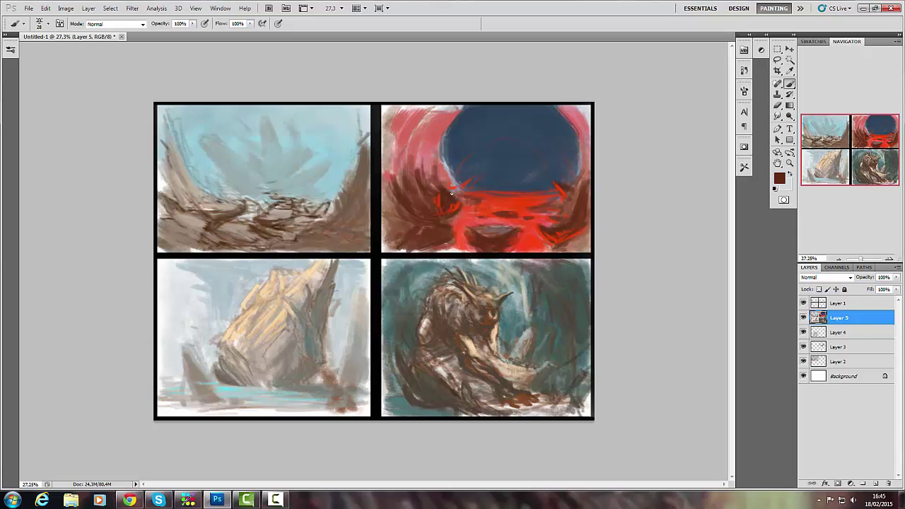
drag(453, 147, 435, 194)
mouse_move(407, 125)
mouse_down()
mouse_move(424, 180)
mouse_move(453, 176)
mouse_move(446, 156)
mouse_up()
Step: Shrink the brush to 17 and add bright red strokes into the lava
key(bracketleft)
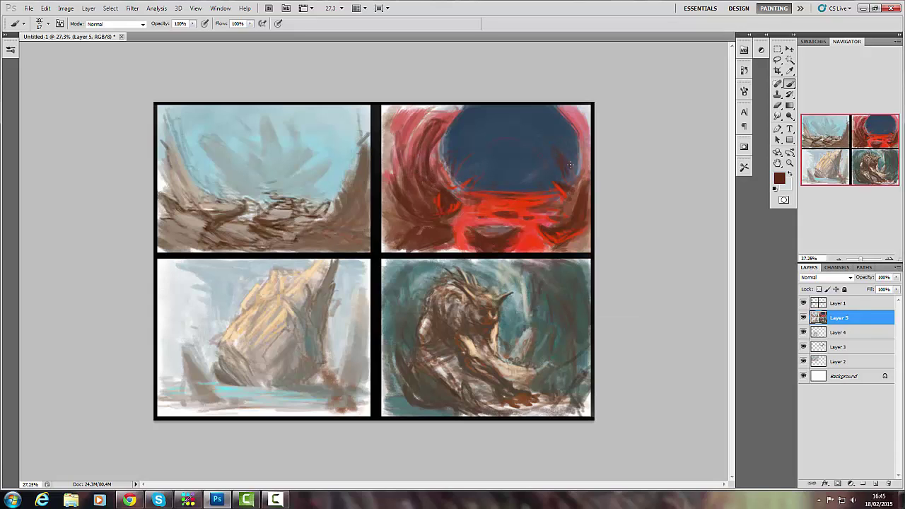
drag(569, 166, 562, 113)
alt+click(488, 234)
drag(521, 234, 463, 228)
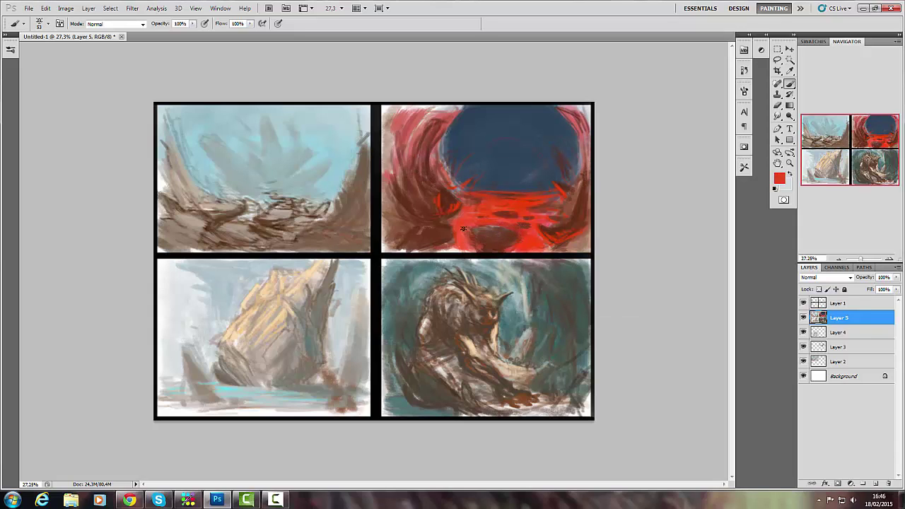
alt+click(572, 167)
Step: Sample teal from the creature painting and set the brush to size 20
alt+click(588, 274)
right_click(435, 371)
key(Return)
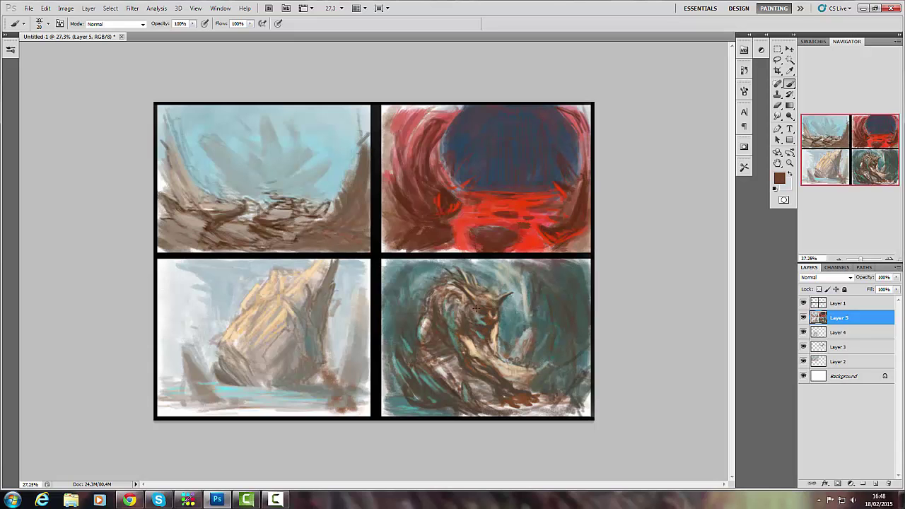
Step: Zoom in on the creature and sample browns and beige from its face and beard
scroll(476, 308, up, 5)
alt+click(465, 212)
right_click(467, 227)
key(Return)
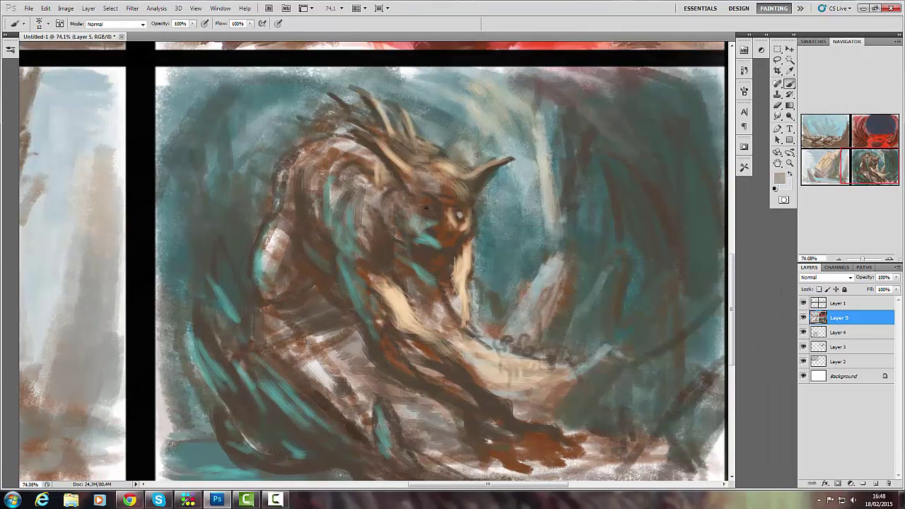
alt+click(430, 212)
alt+click(435, 250)
alt+click(451, 242)
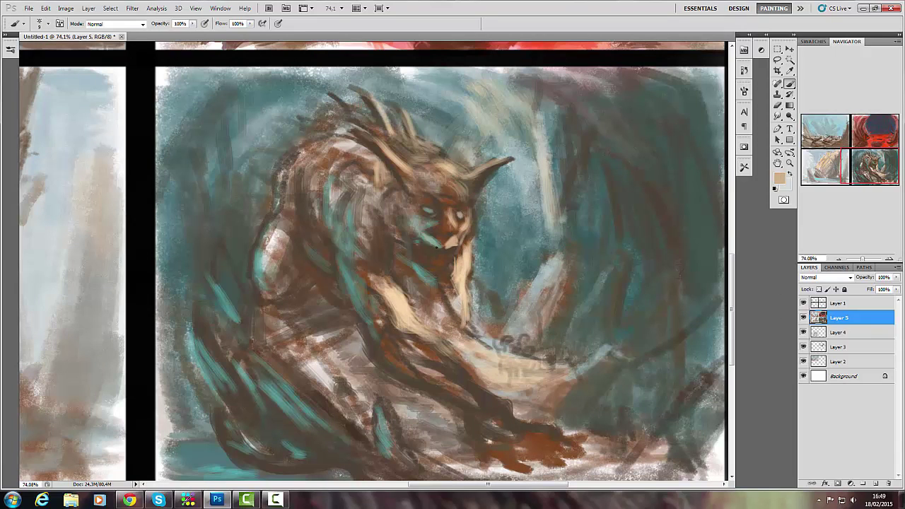
alt+click(431, 222)
Step: Paint a cream highlight along the creature's arm
alt+click(418, 240)
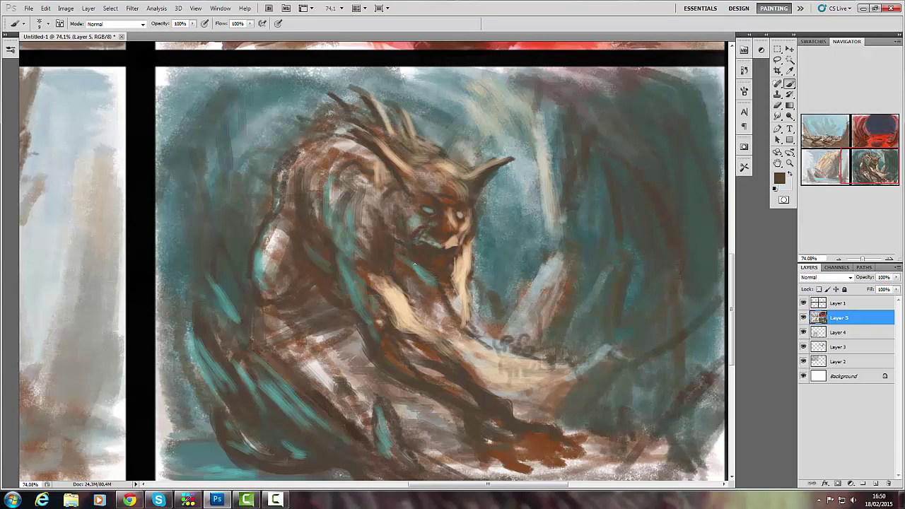
alt+click(440, 249)
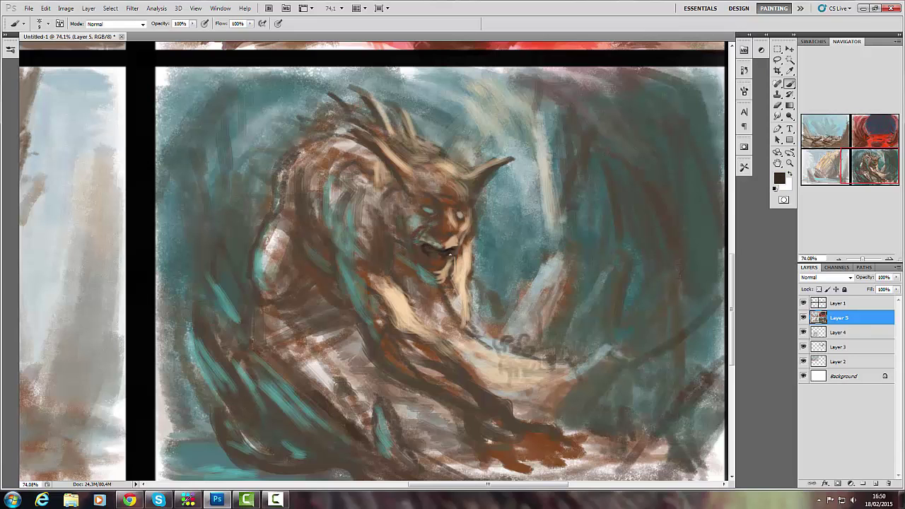
alt+click(408, 236)
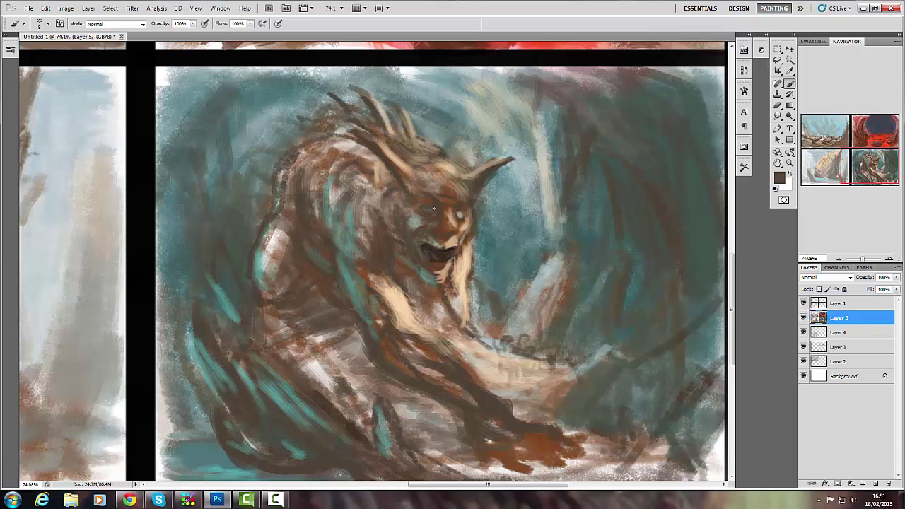
alt+click(447, 235)
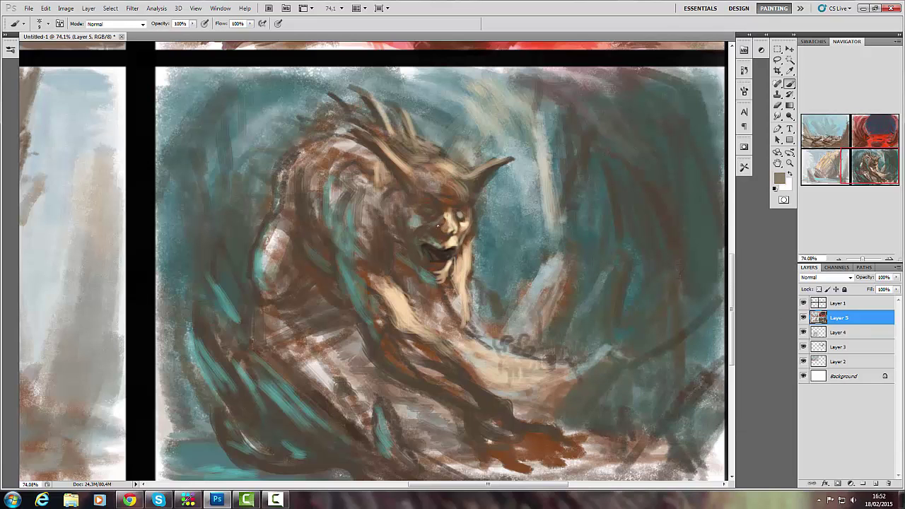
alt+click(435, 216)
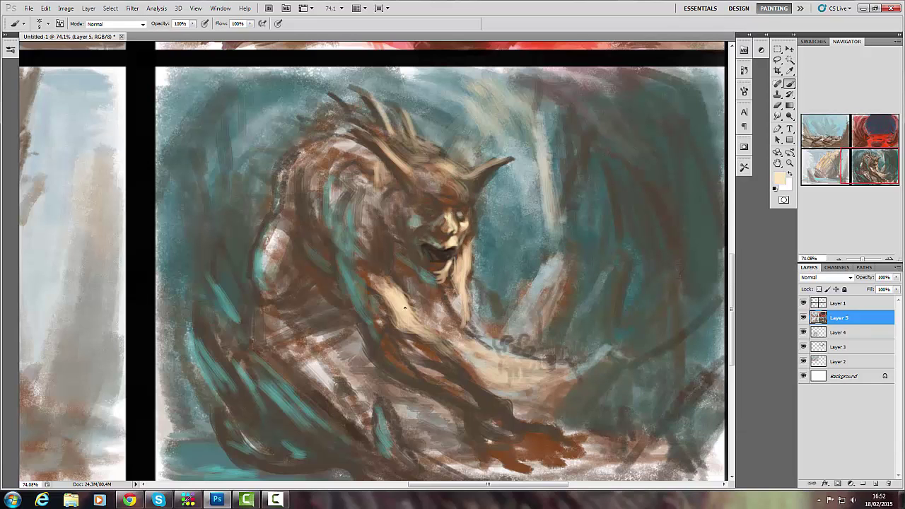
mouse_move(391, 284)
mouse_down()
mouse_move(508, 411)
mouse_move(410, 327)
mouse_move(379, 275)
mouse_move(408, 329)
mouse_up()
Step: Darken the creature's forehead and head with dark brown
alt+click(380, 251)
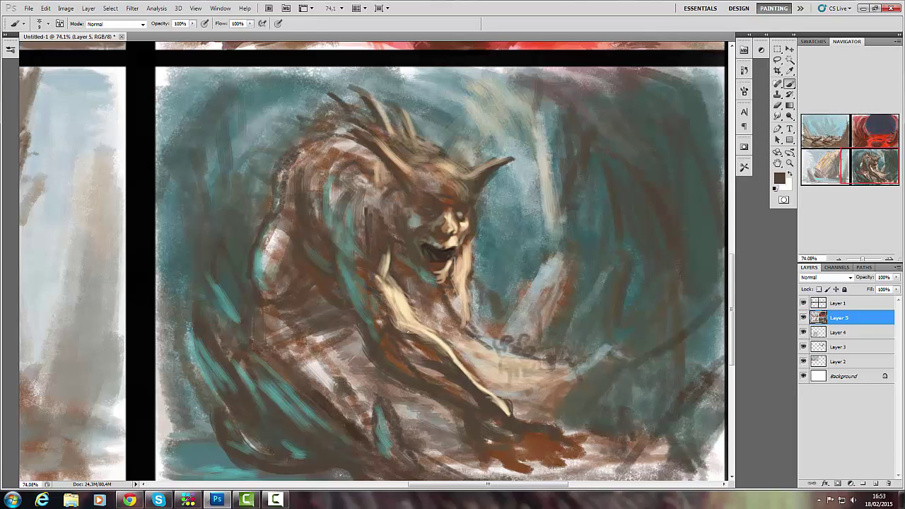
mouse_move(445, 198)
mouse_down()
mouse_move(461, 178)
mouse_move(424, 182)
mouse_move(392, 152)
mouse_up()
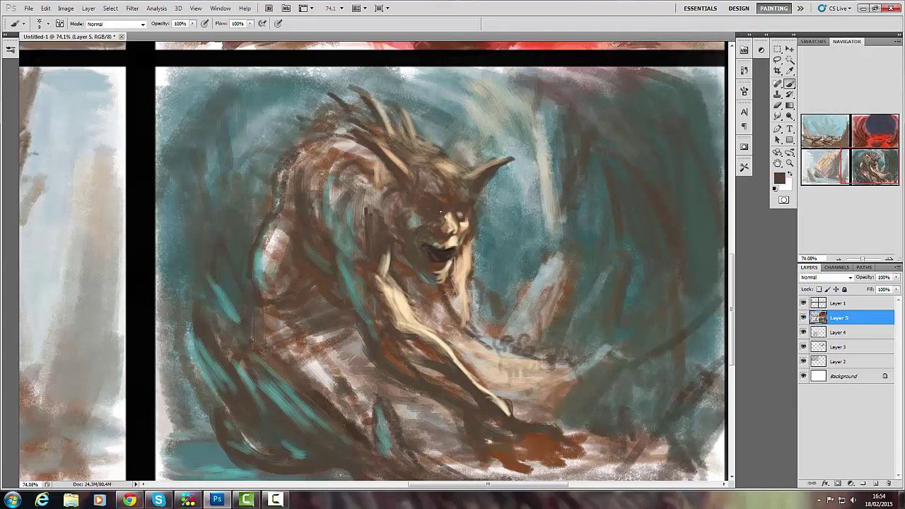
alt+click(448, 230)
right_click(463, 244)
click(456, 253)
alt+click(434, 255)
Step: Zoom out to all four paintings and sample dark brown from the creature at brush size 30
key(x)
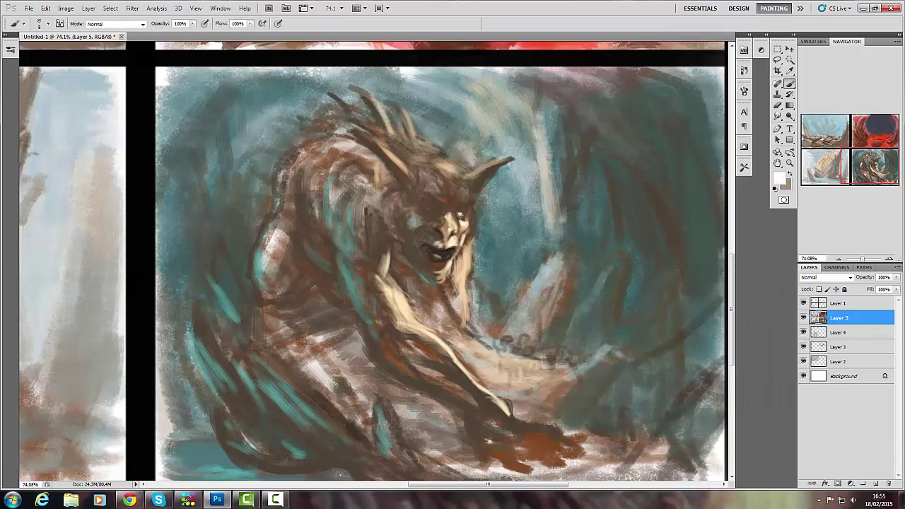
key(ctrl+0)
right_click(523, 338)
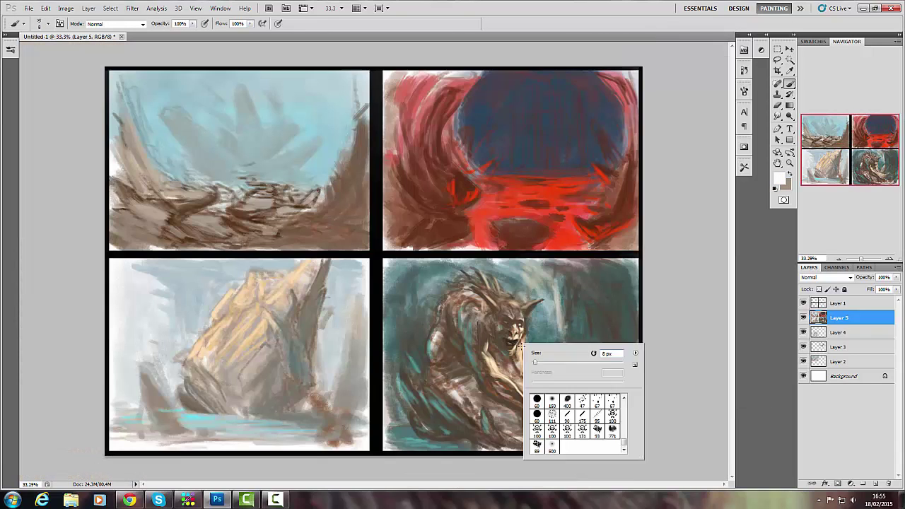
alt+click(515, 319)
alt+click(488, 325)
alt+click(496, 348)
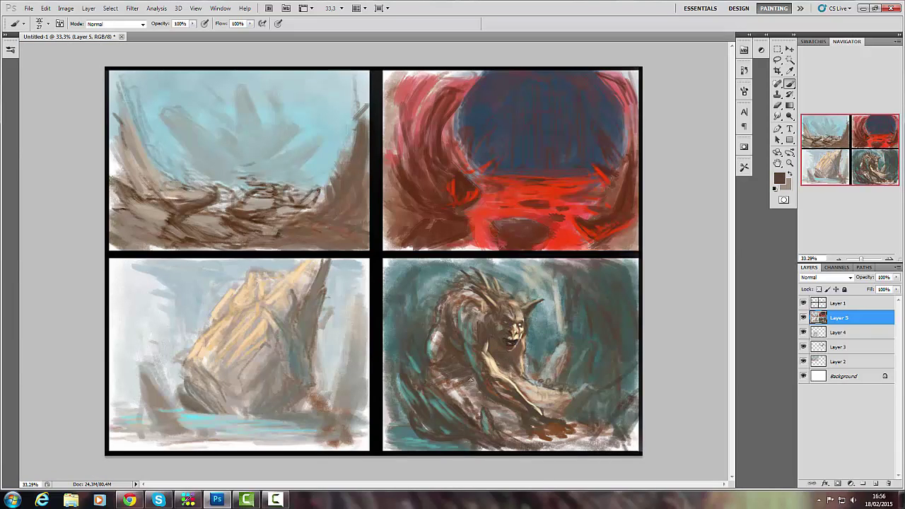
alt+click(499, 334)
right_click(514, 329)
alt+click(517, 324)
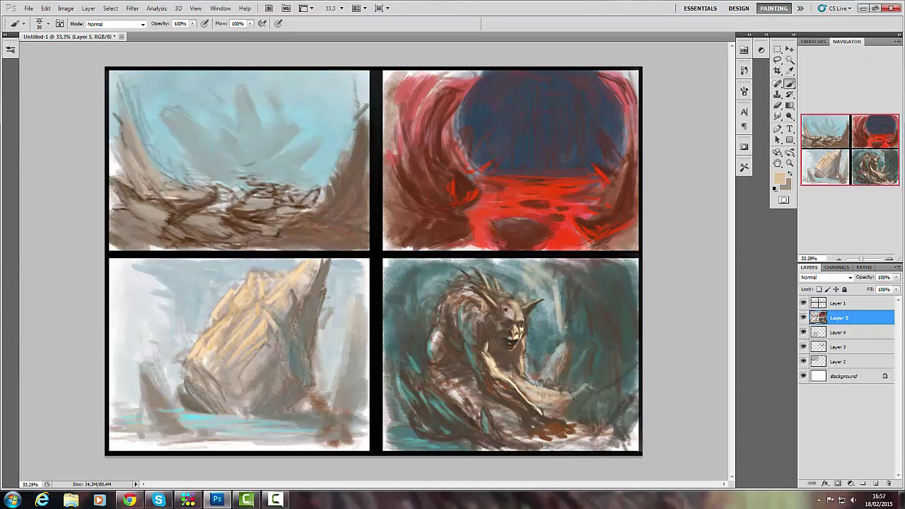
Step: Paint light cream highlights along the creature's horns
alt+click(513, 308)
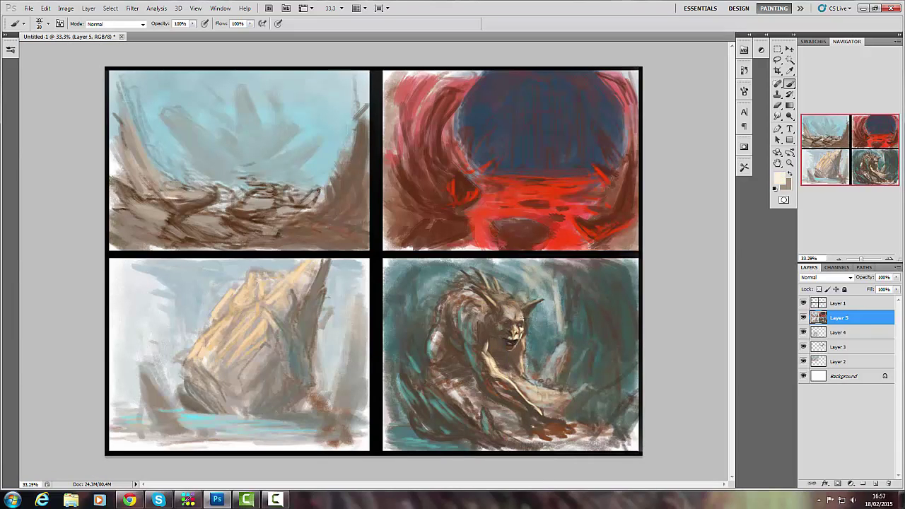
drag(496, 277, 498, 301)
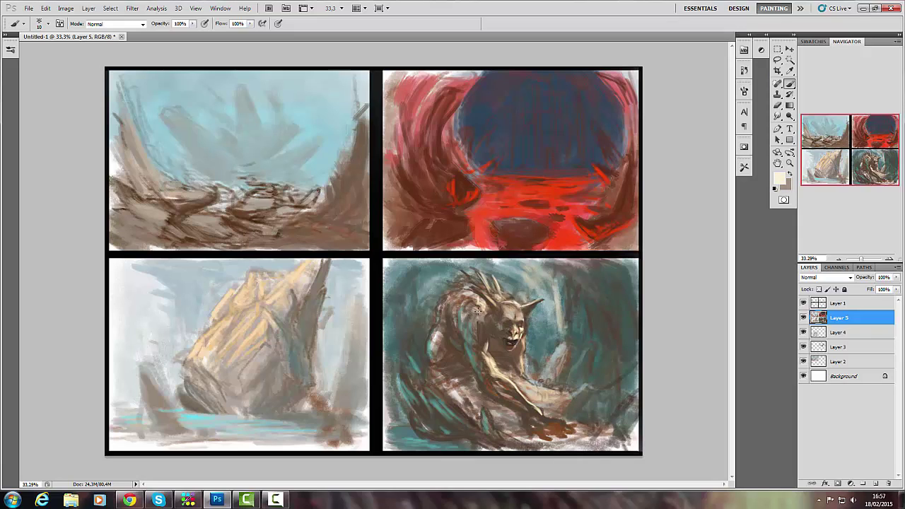
key(bracketright)
Step: Shade the creature's chest, arm and shoulder with dark brown
alt+click(497, 338)
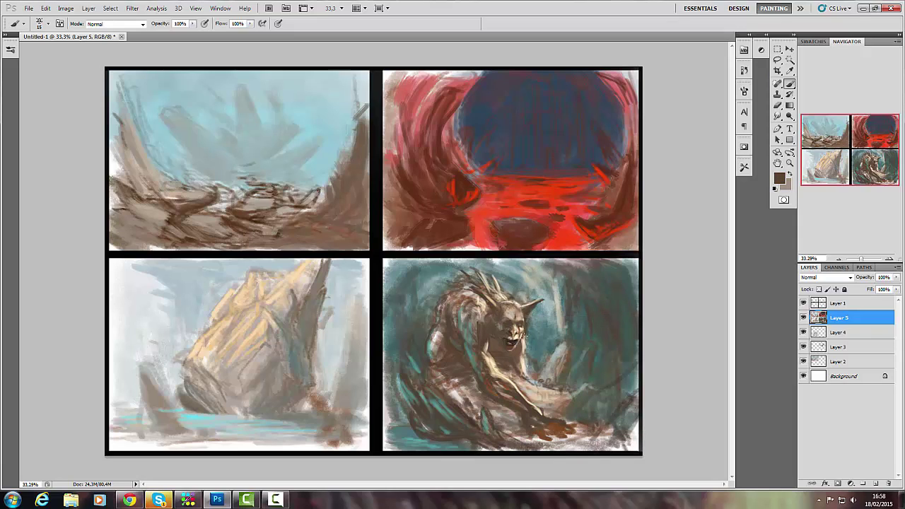
drag(522, 336, 525, 376)
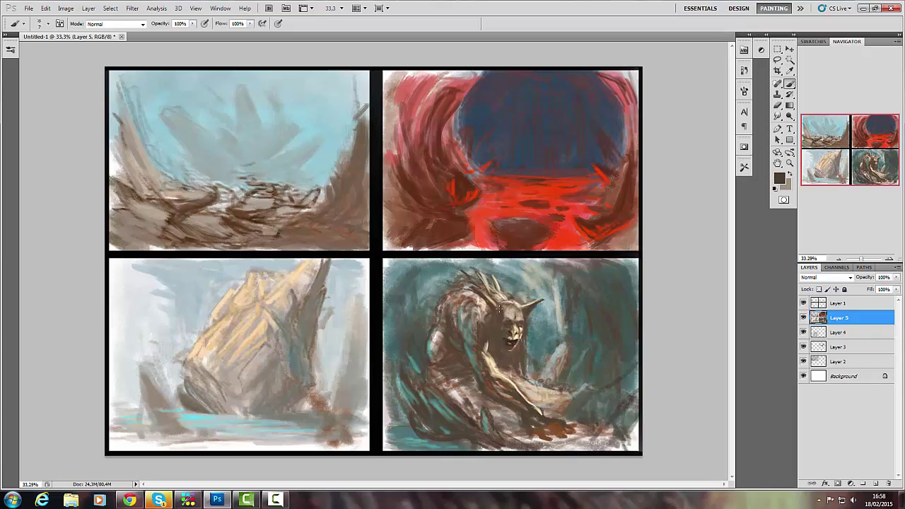
drag(469, 341, 461, 336)
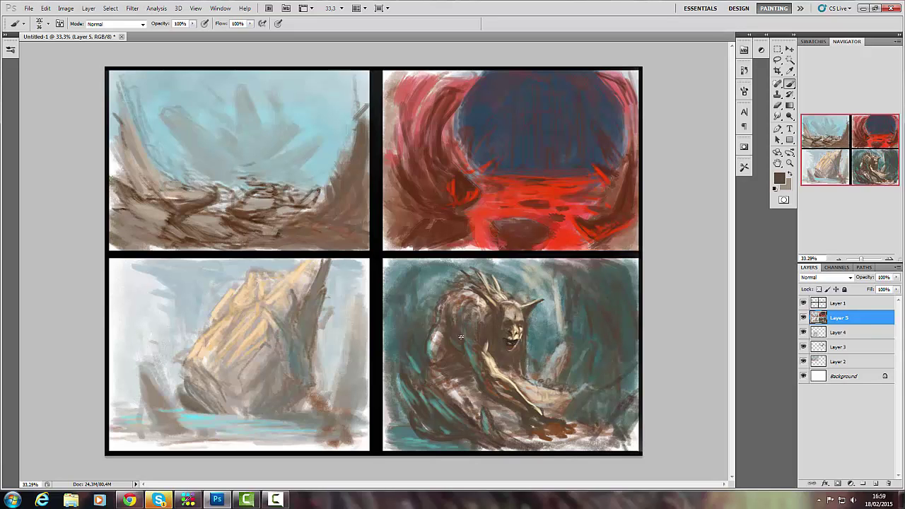
alt+click(599, 402)
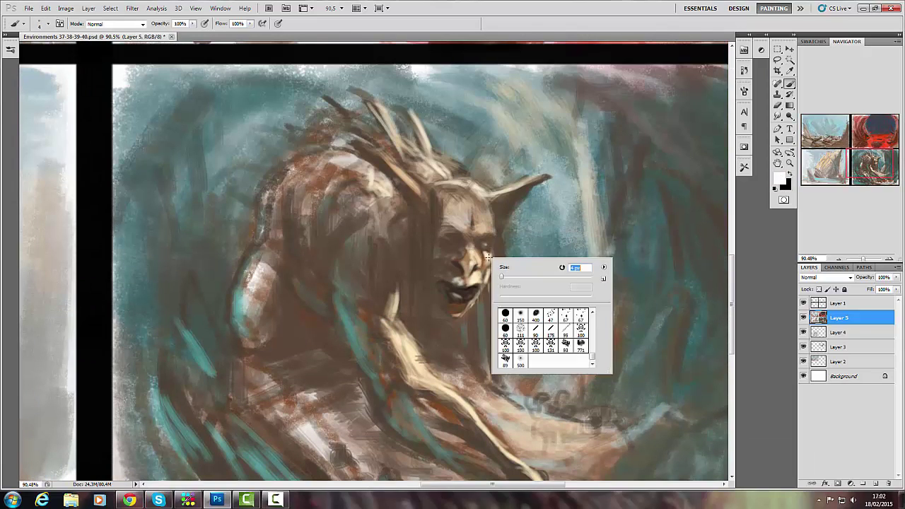
Step: Swap colours and sample beige from the creature's forehead
key(x)
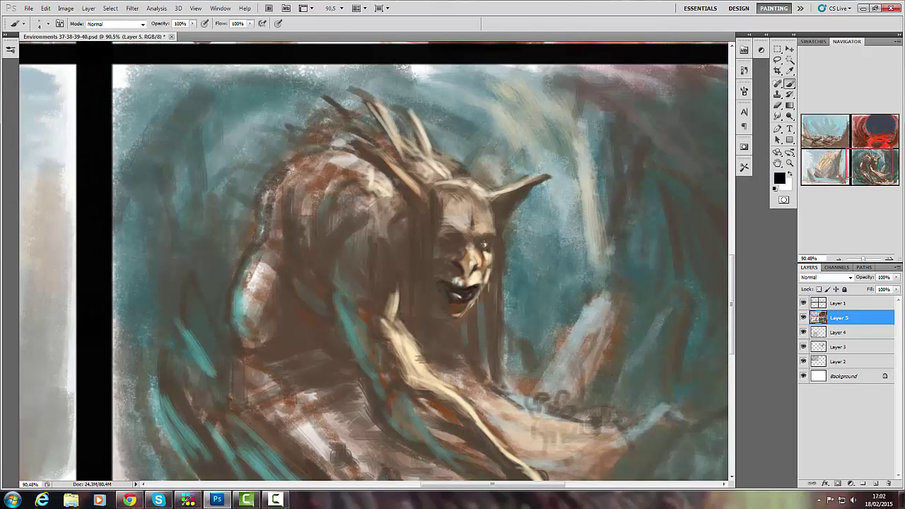
right_click(421, 282)
key(Escape)
alt+click(467, 189)
right_click(468, 239)
key(Escape)
Step: Paint a thin teal stroke along the horns, resample beige and brown, then zoom out
alt+click(520, 279)
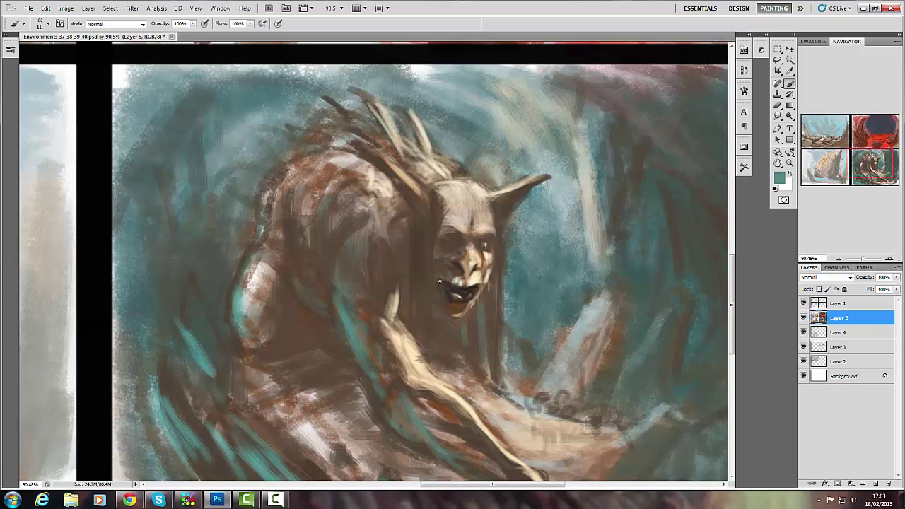
right_click(433, 240)
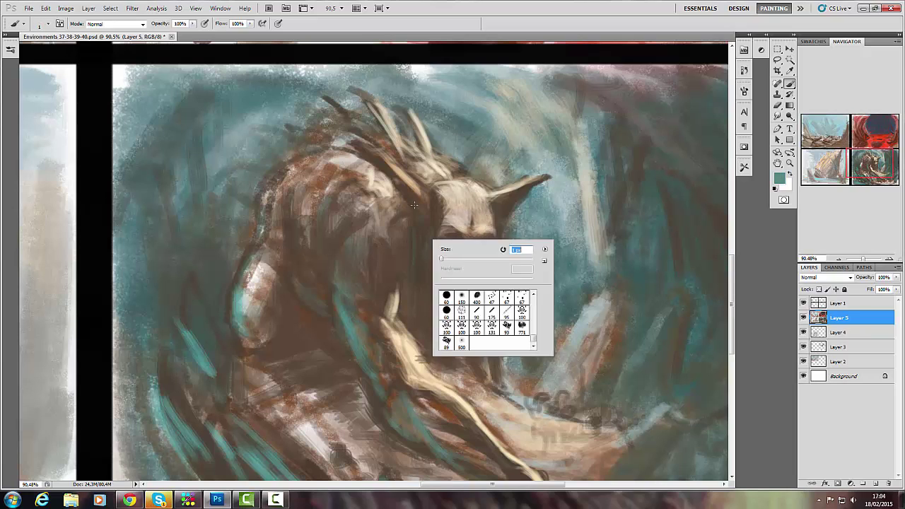
key(Escape)
drag(357, 147, 425, 206)
alt+click(475, 189)
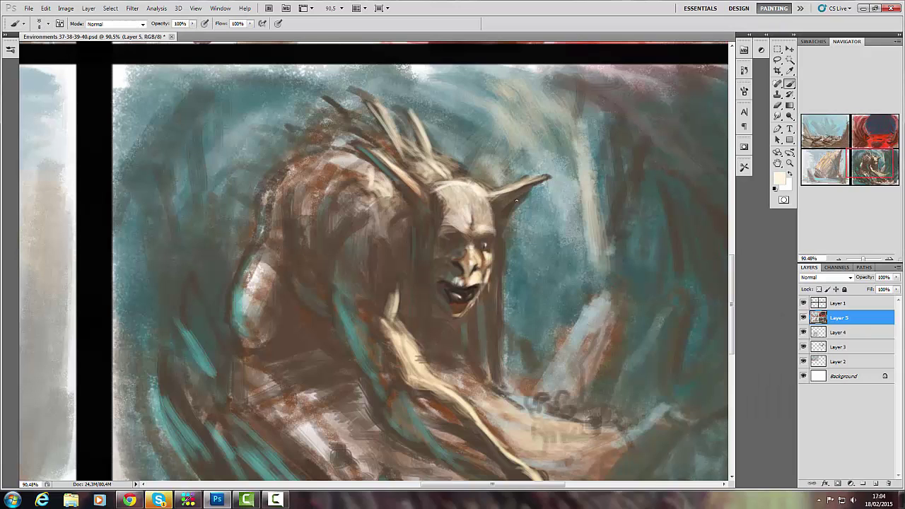
alt+click(483, 262)
key(ctrl+minus)
key(ctrl+minus)
key(ctrl+minus)
Step: Rework the creature's lower arm with sampled colours
right_click(515, 346)
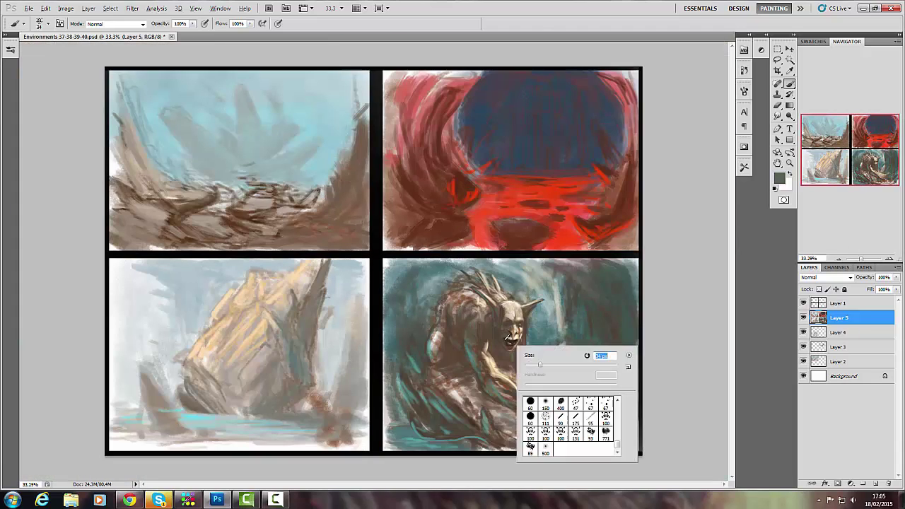
key(Escape)
alt+click(527, 376)
mouse_move(514, 383)
mouse_down()
mouse_move(540, 399)
mouse_move(590, 401)
mouse_up()
alt+click(556, 388)
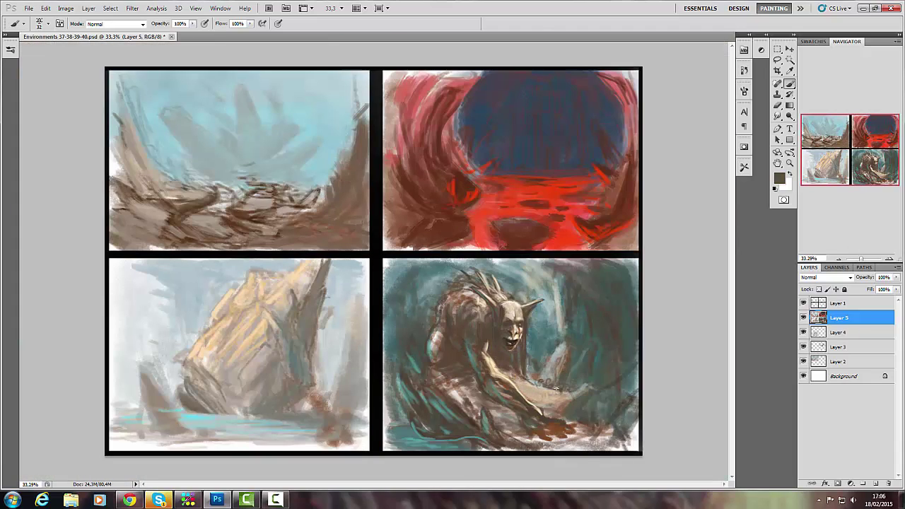
drag(549, 368, 562, 416)
mouse_move(519, 387)
mouse_down()
mouse_move(503, 423)
mouse_move(468, 382)
mouse_move(433, 373)
mouse_up()
Step: At brush size 16, add dark strokes to the creature's arm and torso
key(bracketleft)
drag(451, 311, 433, 357)
drag(488, 292, 497, 285)
alt+click(511, 314)
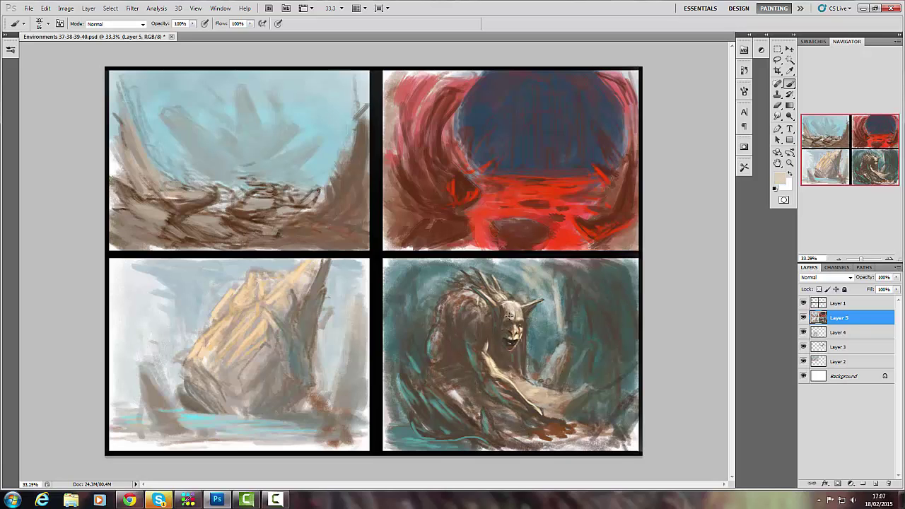
alt+click(505, 299)
alt+click(495, 386)
mouse_move(495, 385)
mouse_down()
mouse_move(517, 403)
mouse_move(494, 391)
mouse_up()
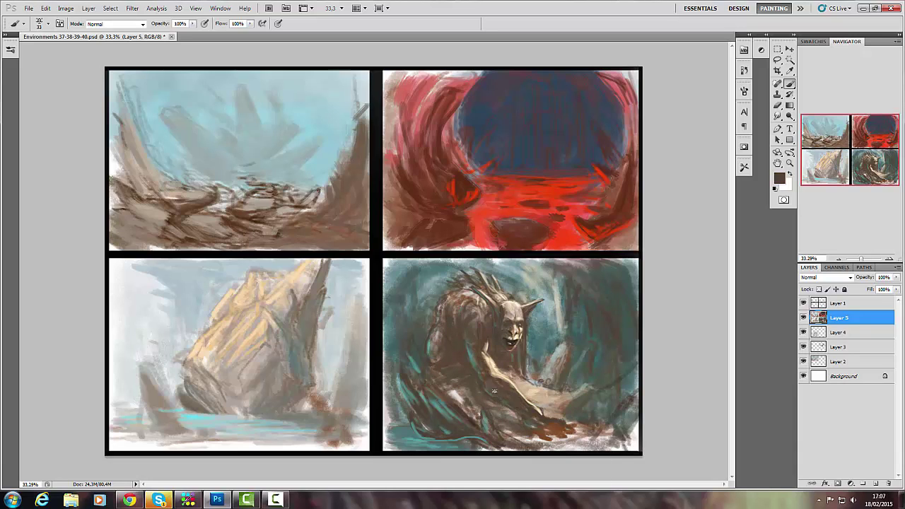
Step: Darken the rock painting's strokes, right side and base with a smaller brush
mouse_move(304, 382)
mouse_down()
mouse_move(272, 410)
mouse_move(299, 416)
mouse_up()
drag(273, 385, 262, 410)
right_click(260, 369)
key(Escape)
alt+click(256, 409)
drag(300, 327, 319, 276)
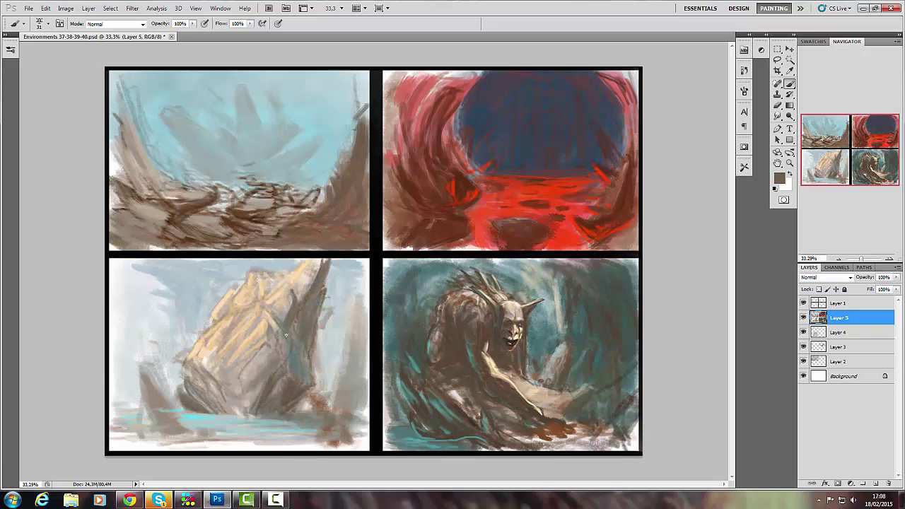
alt+click(276, 413)
mouse_move(275, 361)
mouse_down()
mouse_move(253, 406)
mouse_move(364, 424)
mouse_up()
Step: Rework the rock panel's bottom and left edge, then open the Image menu
alt+click(289, 410)
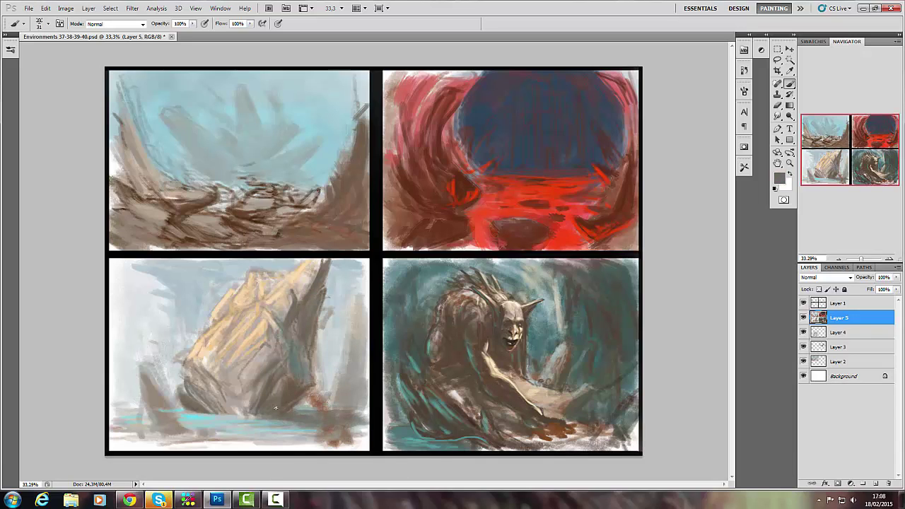
alt+click(153, 413)
drag(148, 412, 181, 433)
alt+click(241, 442)
alt+click(266, 420)
mouse_move(254, 417)
mouse_down()
mouse_move(319, 432)
mouse_move(362, 435)
mouse_move(362, 427)
mouse_up()
alt+click(283, 442)
drag(364, 332, 322, 382)
drag(180, 286, 169, 335)
alt+click(189, 405)
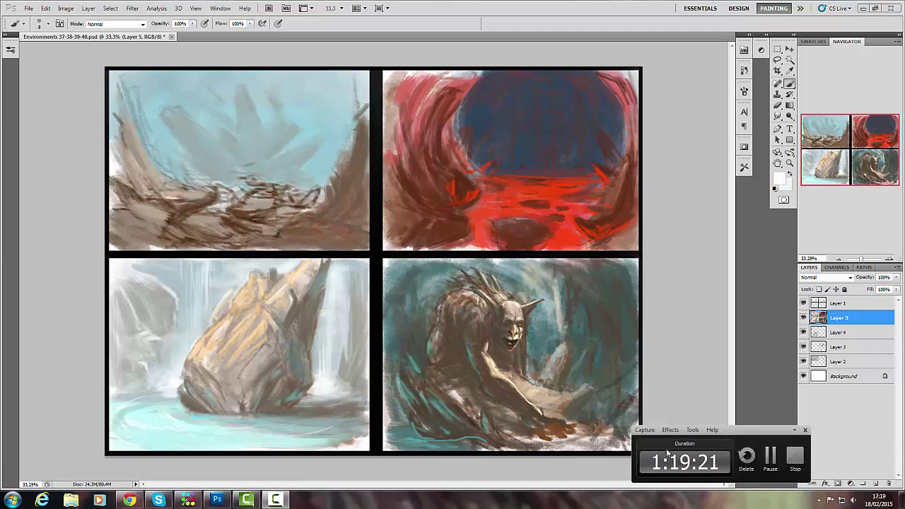
click(65, 8)
Step: Paint cyan strokes on the water below the rock with an enlarged brush
click(244, 133)
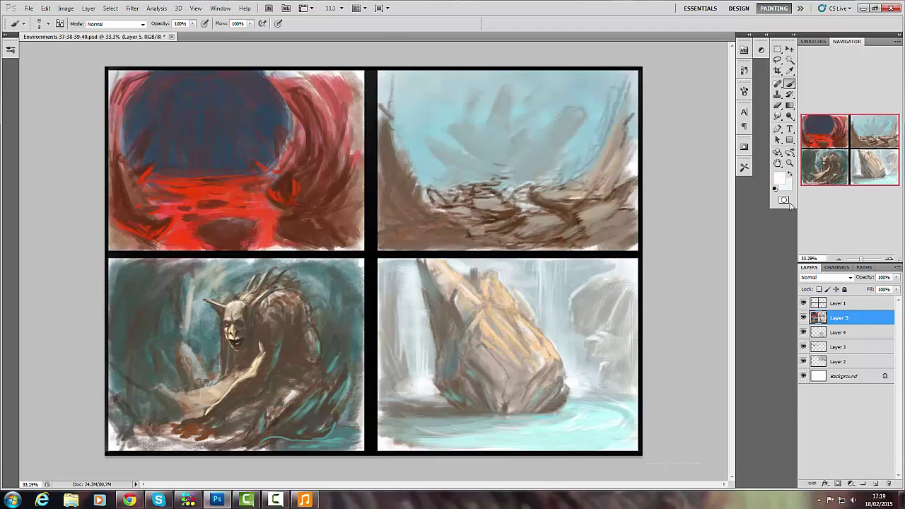
right_click(612, 389)
drag(611, 389, 626, 389)
mouse_move(386, 442)
mouse_down()
mouse_move(449, 435)
mouse_move(443, 411)
mouse_up()
Step: Paint light cream strokes on the rock with a size-31 brush
alt+click(396, 439)
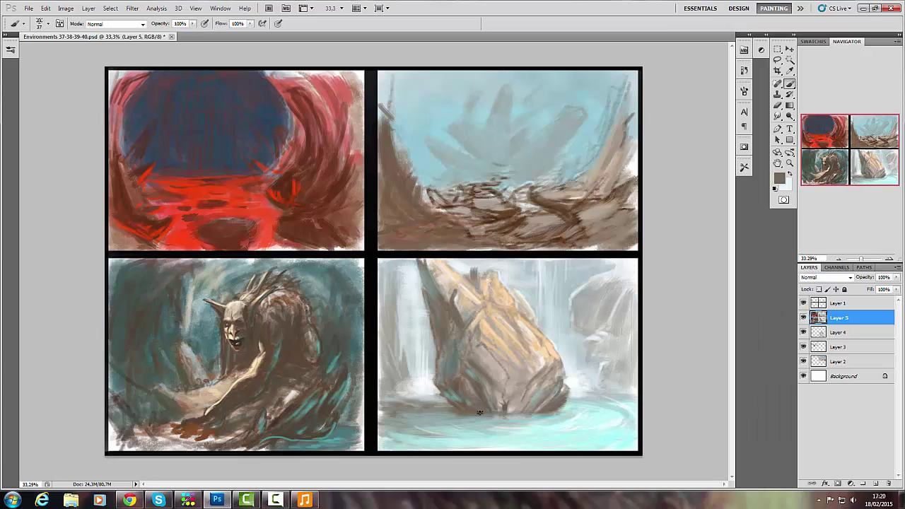
right_click(552, 386)
drag(552, 389, 544, 389)
alt+click(496, 380)
alt+click(551, 415)
mouse_move(510, 319)
mouse_down()
mouse_move(471, 290)
mouse_move(494, 301)
mouse_move(456, 327)
mouse_up()
Step: Add dark grey-brown strokes to the rock
alt+click(447, 274)
drag(445, 265, 433, 299)
alt+click(450, 325)
alt+click(425, 287)
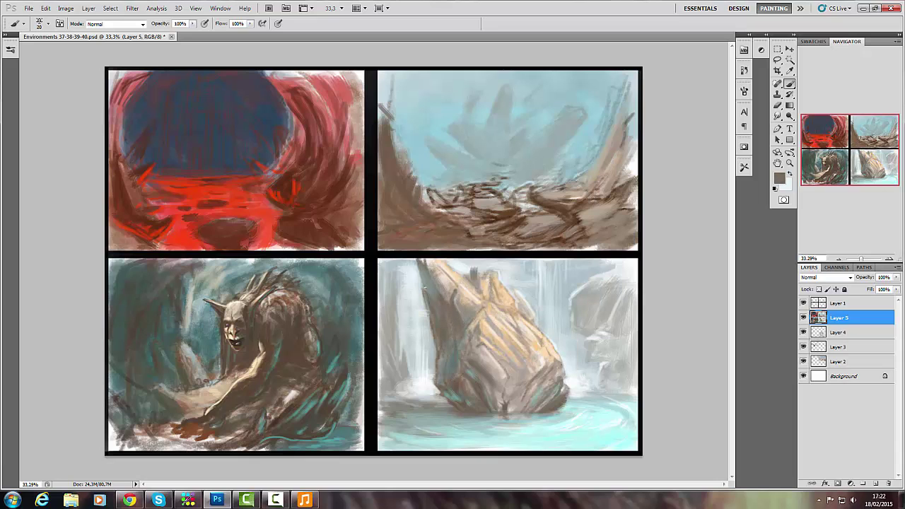
alt+click(458, 368)
Step: Pick a warm yellow in the Color Picker and paint highlights on the rock
click(778, 177)
key(Return)
drag(501, 312, 495, 278)
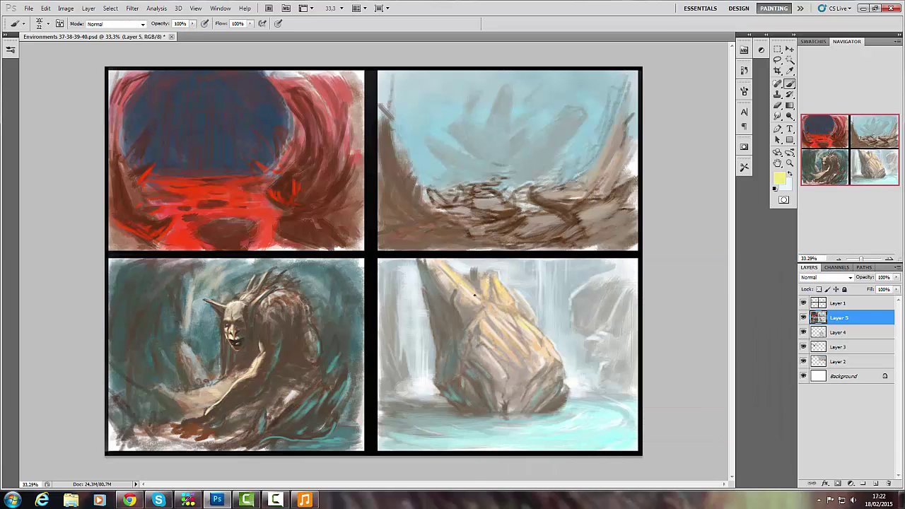
click(779, 177)
click(596, 293)
key(Return)
drag(495, 315, 512, 327)
Step: Darken the rock's lower right and brighten the water splash beside it
alt+click(471, 316)
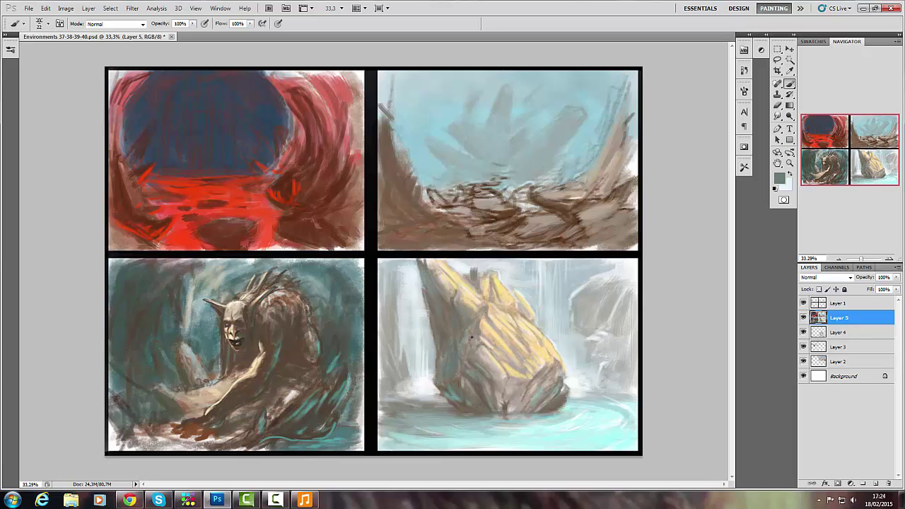
alt+click(495, 287)
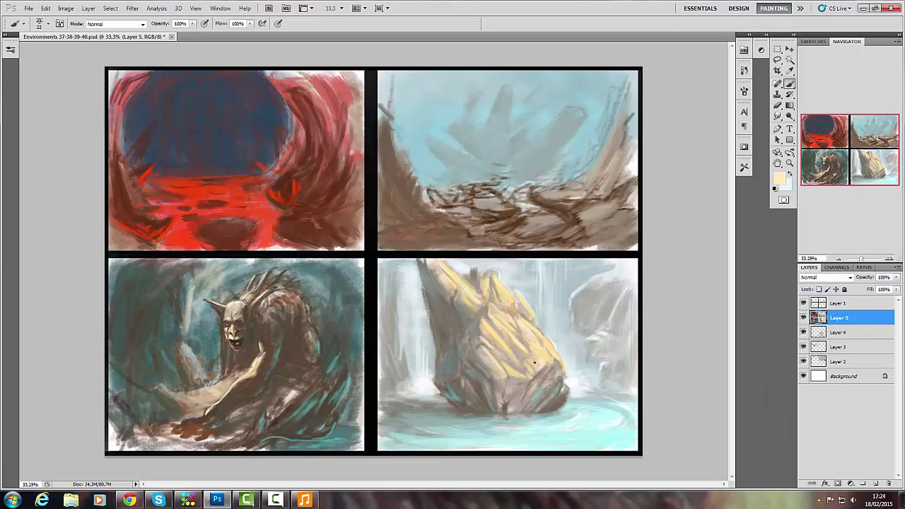
drag(559, 390, 558, 375)
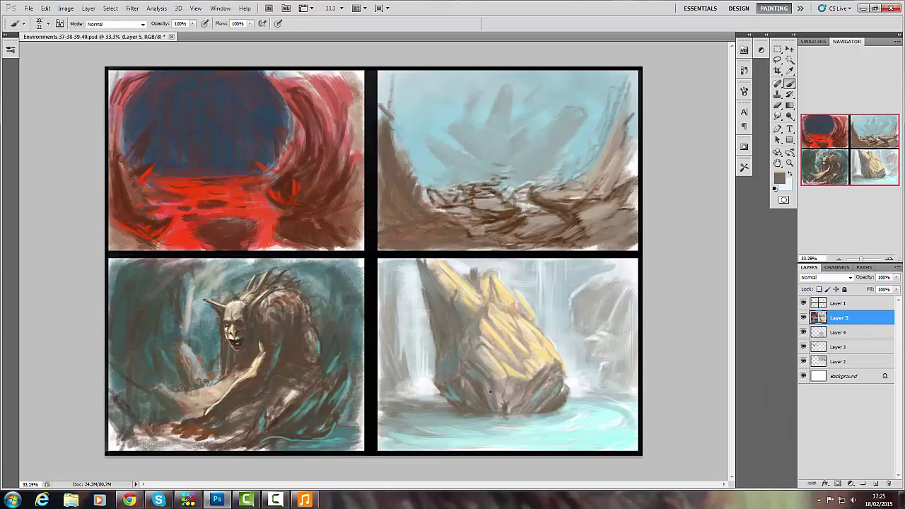
alt+click(443, 393)
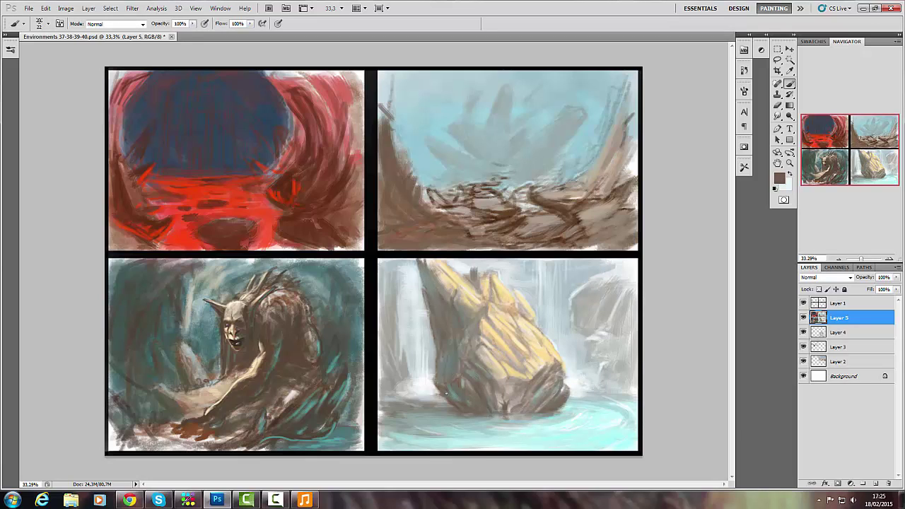
alt+click(471, 271)
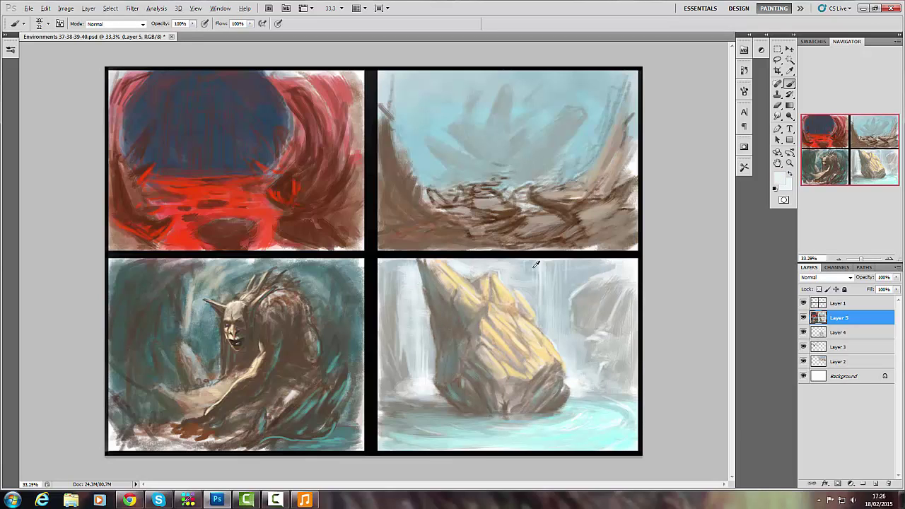
drag(415, 380, 396, 406)
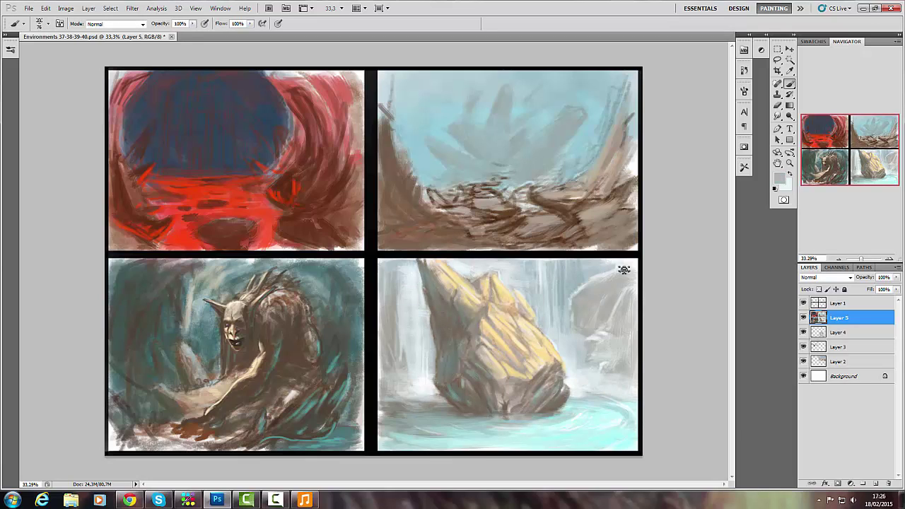
Step: Lighten the top-right panel's ground and right cliff edge with pale peach, darkening its left edge
alt+click(601, 212)
drag(579, 212, 615, 222)
drag(552, 195, 609, 184)
mouse_move(527, 216)
mouse_down()
mouse_move(541, 226)
mouse_move(472, 227)
mouse_up()
mouse_move(621, 136)
mouse_down()
mouse_move(598, 185)
mouse_move(607, 194)
mouse_up()
mouse_move(382, 154)
mouse_down()
mouse_move(396, 240)
mouse_move(403, 236)
mouse_up()
drag(379, 198, 379, 224)
Step: Add light beige strokes to the creature's arm
alt+click(234, 307)
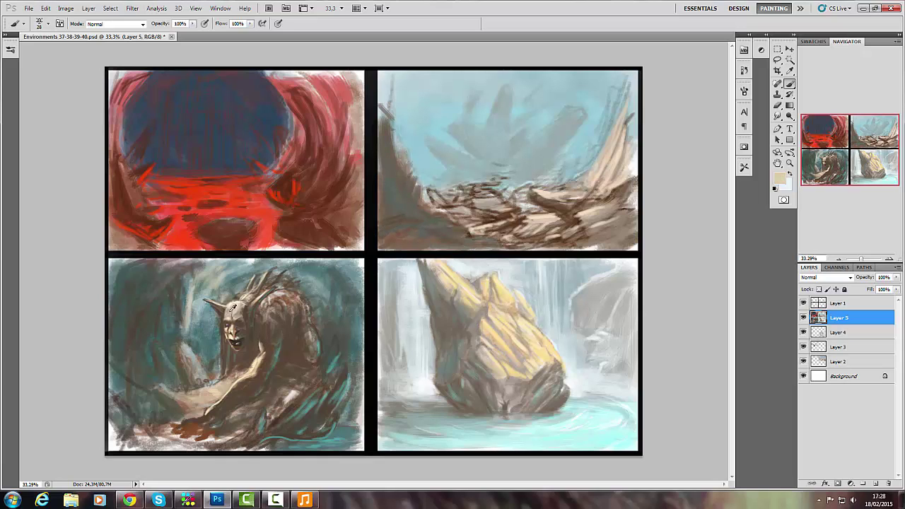
drag(252, 376, 230, 393)
mouse_move(238, 385)
mouse_down()
mouse_move(212, 412)
mouse_move(225, 400)
mouse_up()
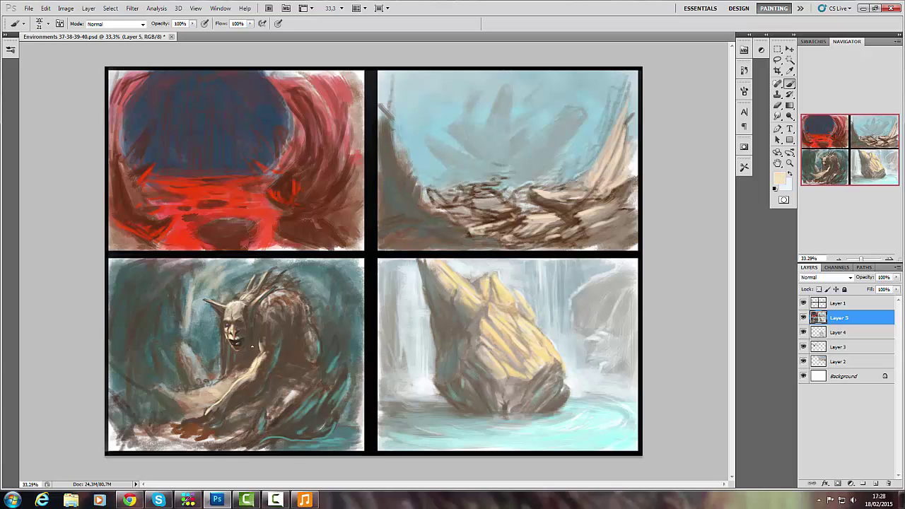
right_click(225, 297)
alt+click(247, 341)
Step: Paint light beige rock shapes left of and below the creature
key(bracketright)
key(bracketright)
key(bracketright)
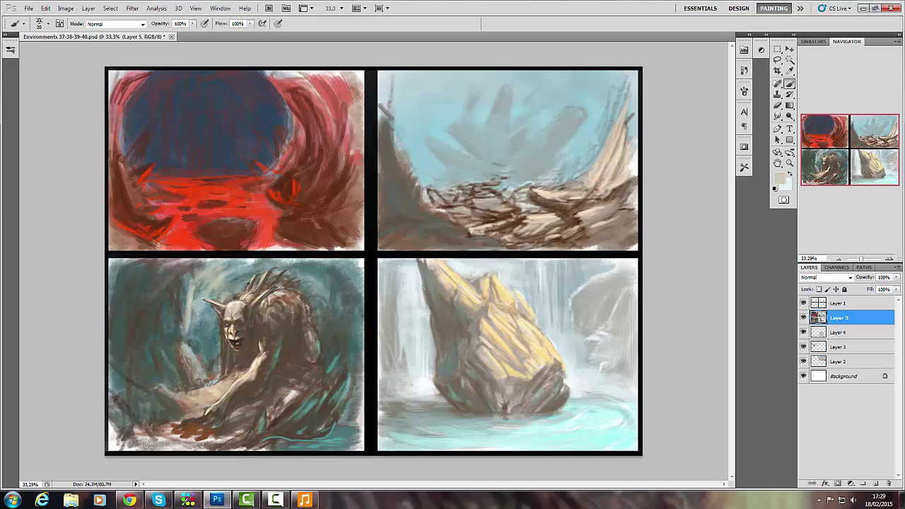
alt+click(234, 396)
mouse_move(188, 350)
mouse_down()
mouse_move(200, 368)
mouse_move(164, 389)
mouse_up()
drag(319, 382, 300, 397)
drag(344, 369, 280, 409)
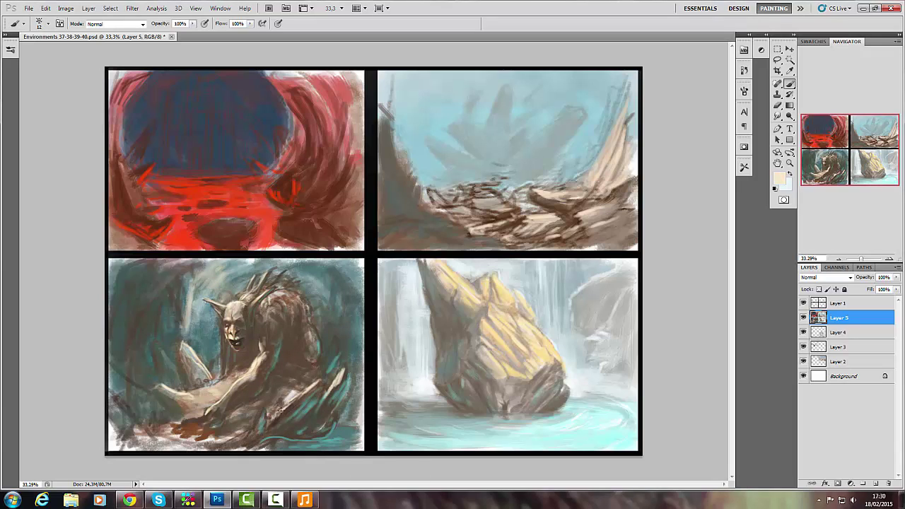
Step: Paint dark teal strokes along the creature panel's right edge
key(d)
key(x)
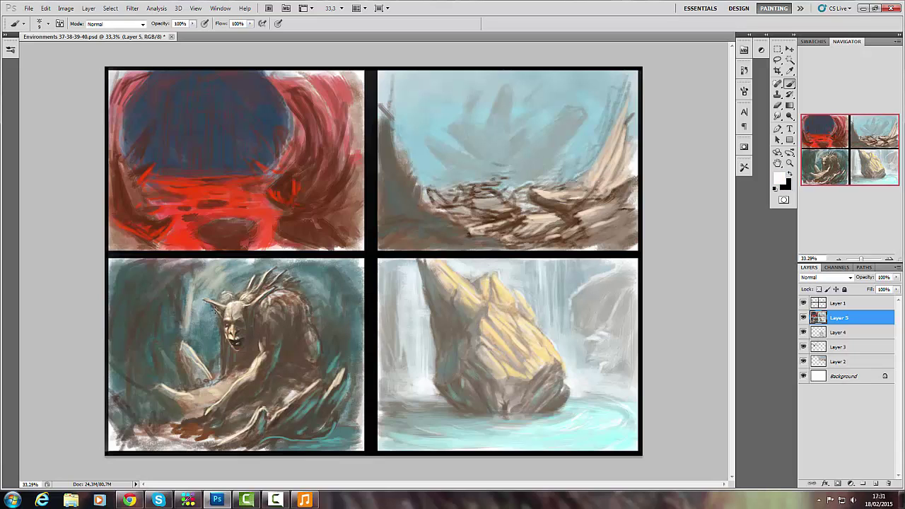
alt+click(224, 417)
drag(209, 267, 195, 280)
mouse_move(351, 329)
mouse_down()
mouse_move(321, 279)
mouse_move(357, 421)
mouse_move(311, 269)
mouse_up()
Step: Darken the waterfall rock's left side with brown strokes
drag(451, 298, 497, 395)
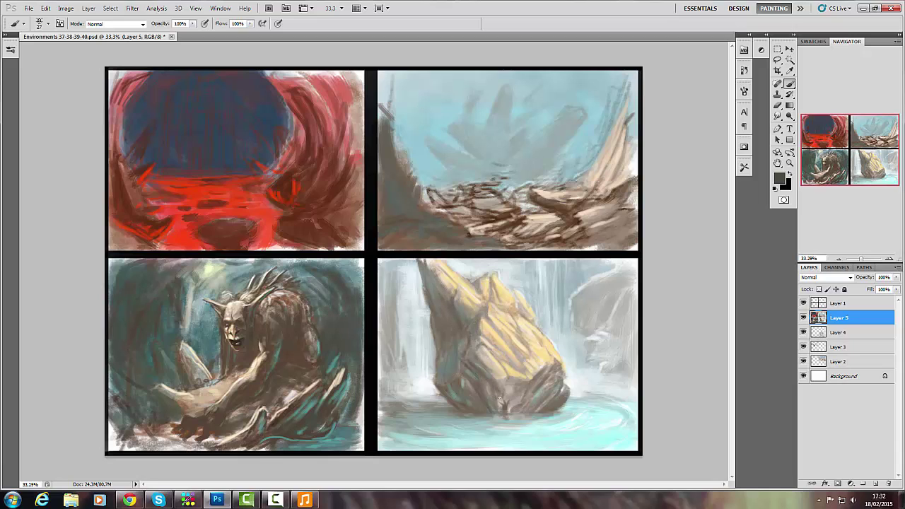
alt+click(590, 332)
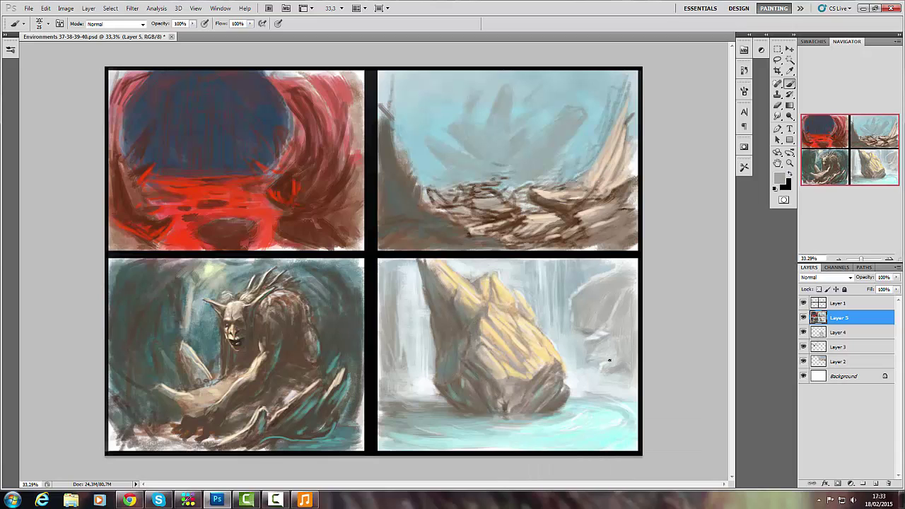
right_click(483, 402)
right_click(576, 405)
key(Escape)
key(x)
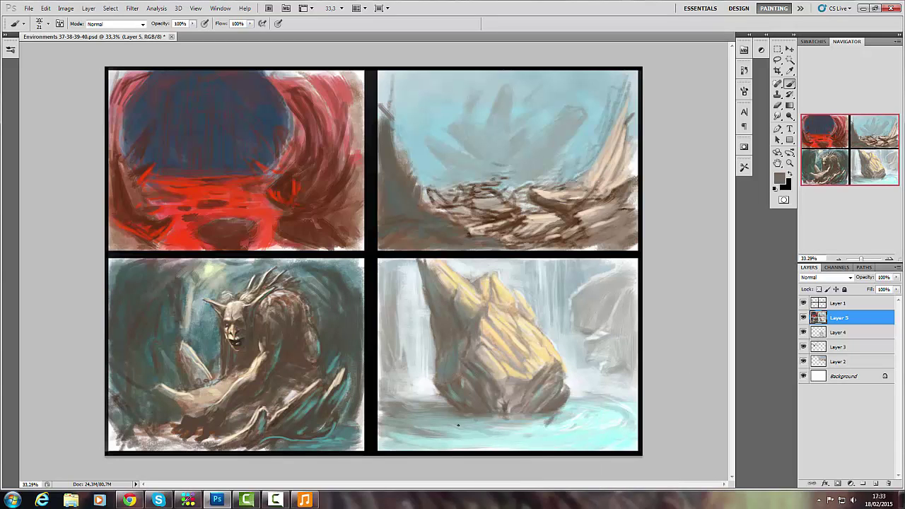
key(bracketleft)
key(bracketleft)
alt+click(546, 151)
Step: Highlight the grey rock spike in the top-right panel with pale yellow
click(779, 178)
click(655, 372)
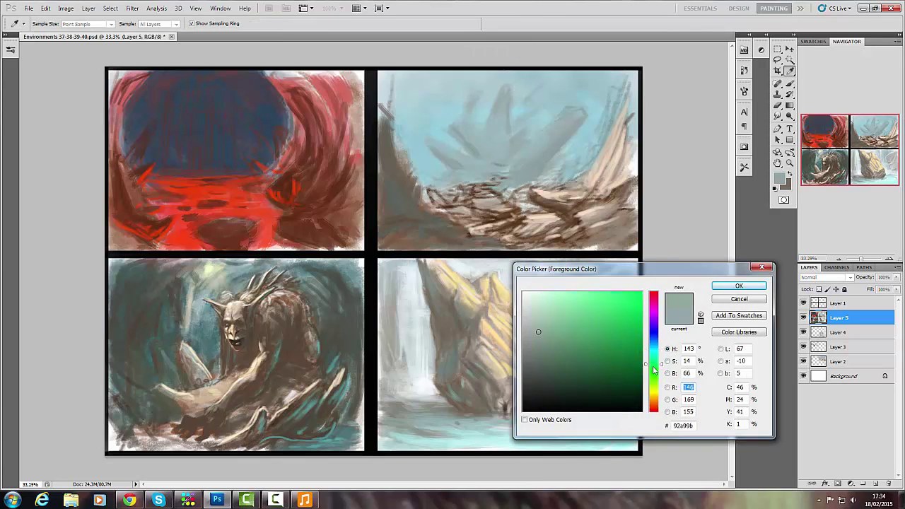
key(Return)
drag(581, 111, 550, 135)
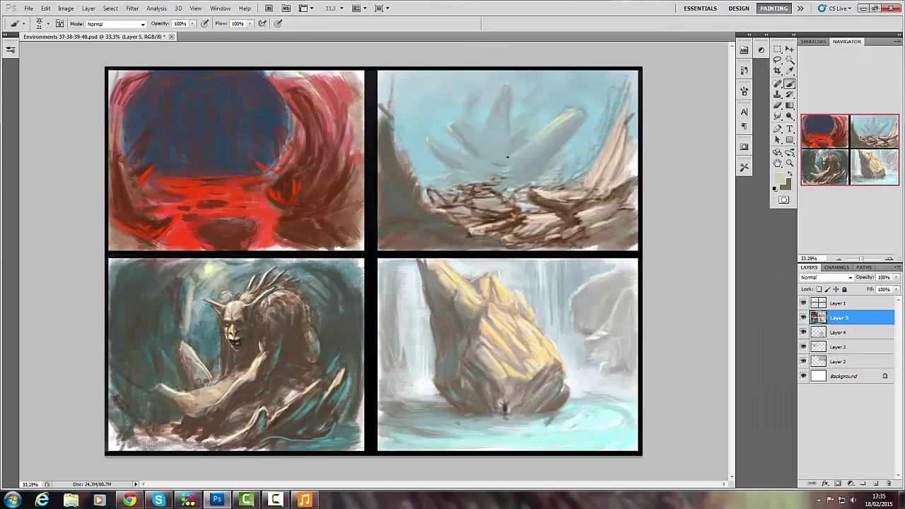
alt+click(498, 102)
Step: Paint a near-white light streak at the structure's peak
click(779, 177)
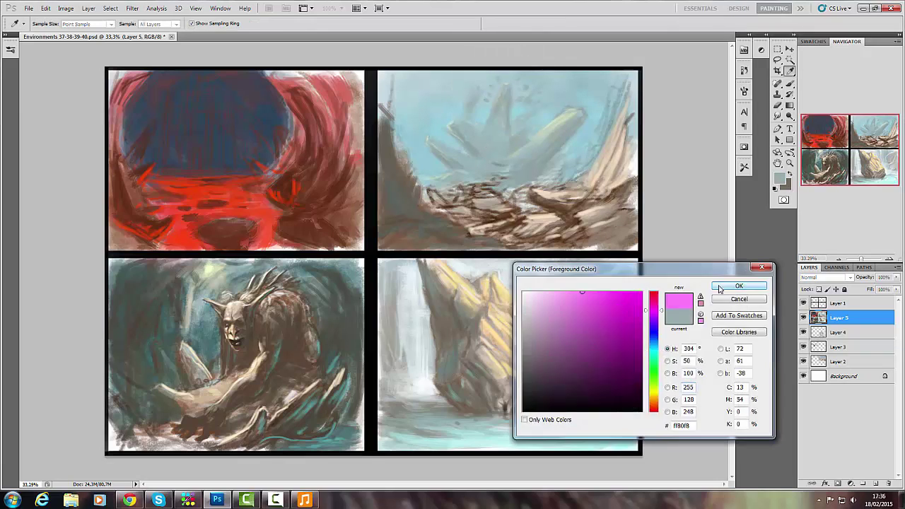
click(751, 282)
click(507, 82)
click(779, 177)
click(538, 292)
click(751, 282)
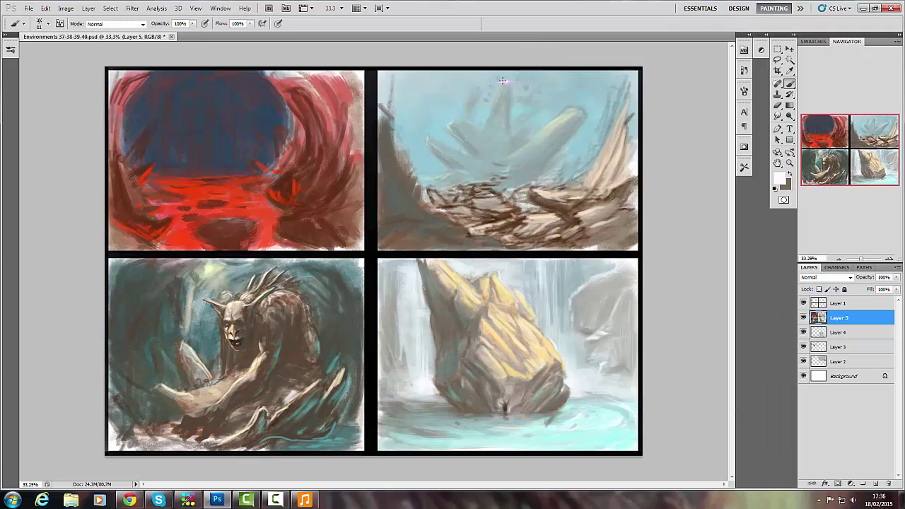
drag(503, 82, 545, 82)
Step: Paint dark navy vertical columns inside the cave opening
click(779, 178)
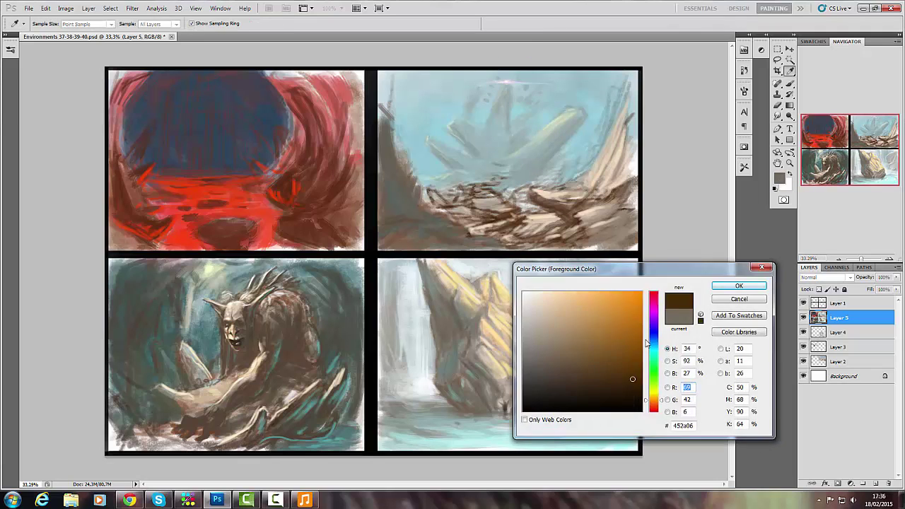
click(212, 106)
click(752, 282)
mouse_move(193, 81)
mouse_down()
mouse_move(208, 141)
mouse_move(182, 158)
mouse_move(184, 170)
mouse_up()
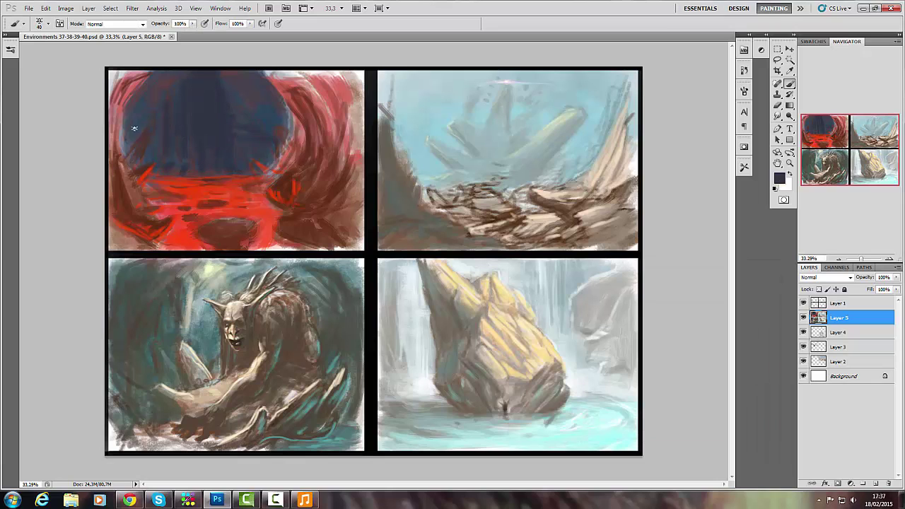
Step: Dab a faint near-white highlight in the structure panel's sky, then sample creature colours
alt+click(304, 76)
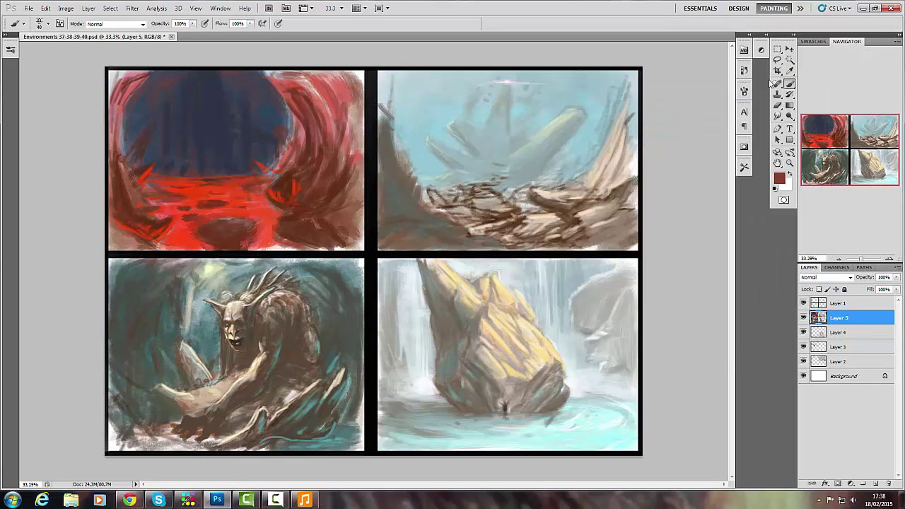
alt+click(507, 80)
drag(505, 86, 503, 97)
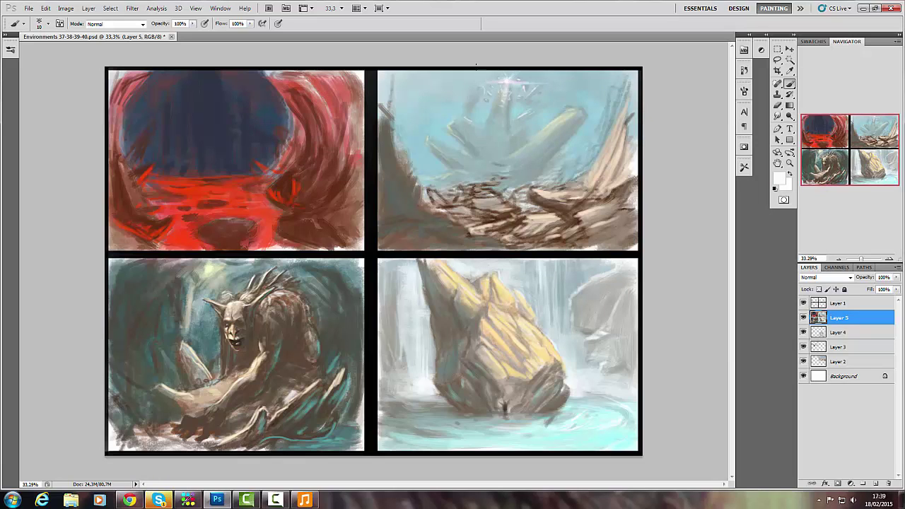
alt+click(270, 365)
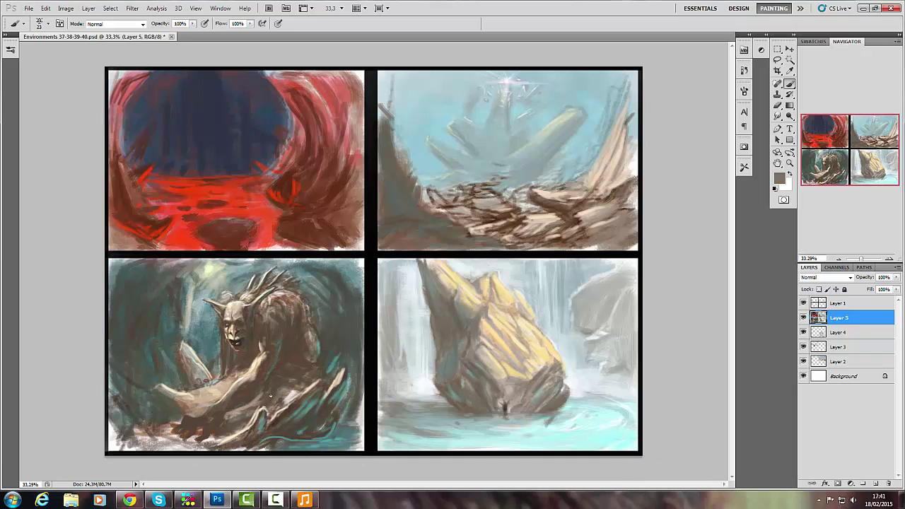
alt+click(242, 406)
key(bracketleft)
key(bracketleft)
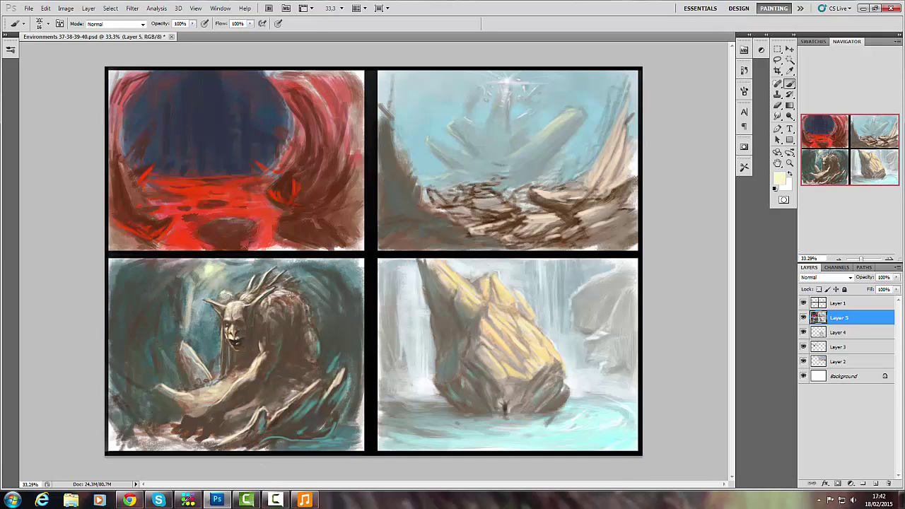
alt+click(201, 418)
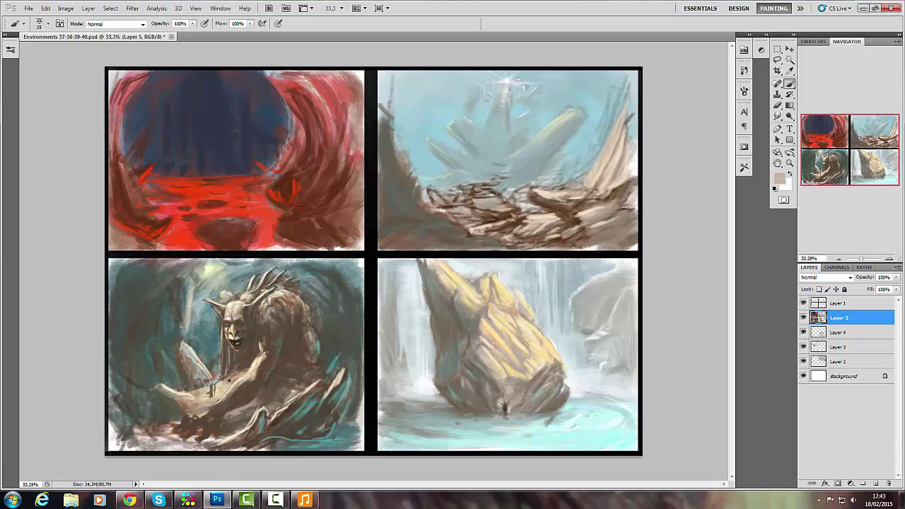
alt+click(232, 379)
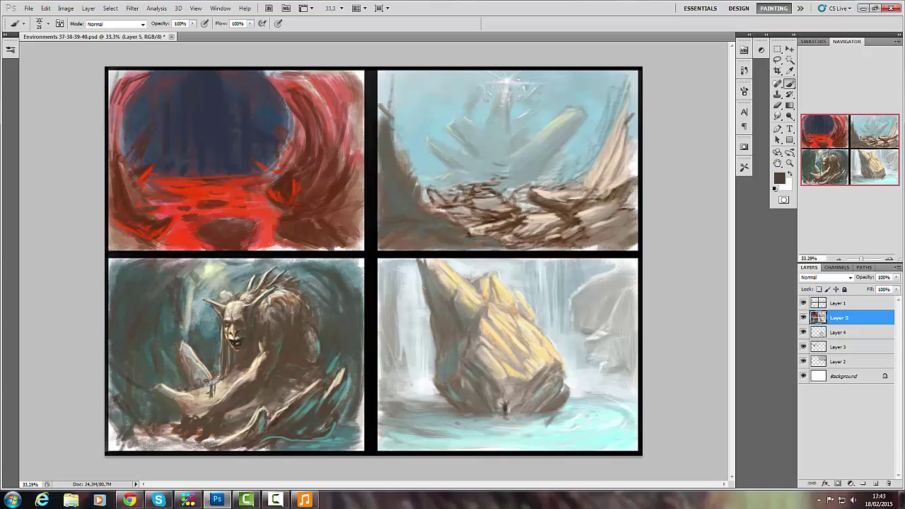
Step: Flip the canvas horizontally and paint dark strokes on the structure panel's right side
key(bracketright)
key(bracketright)
key(bracketright)
key(h)
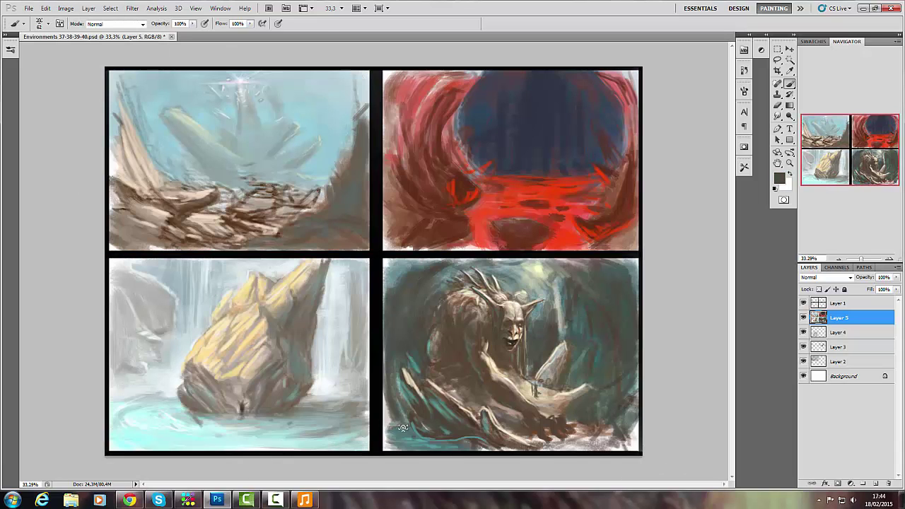
drag(362, 130, 329, 206)
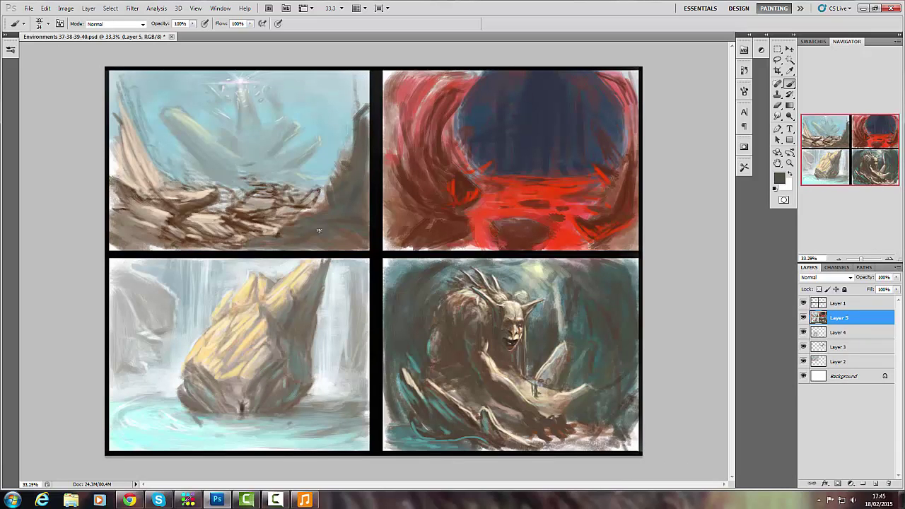
Step: Paint light blue and cyan over the spire tip, left-centre sky, and right spire
alt+click(272, 228)
right_click(157, 233)
key(Return)
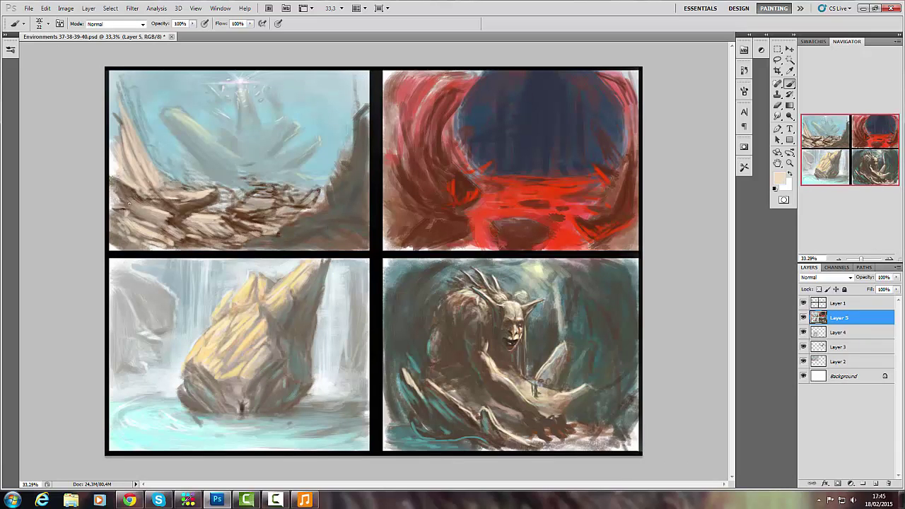
alt+click(314, 199)
drag(351, 84, 359, 106)
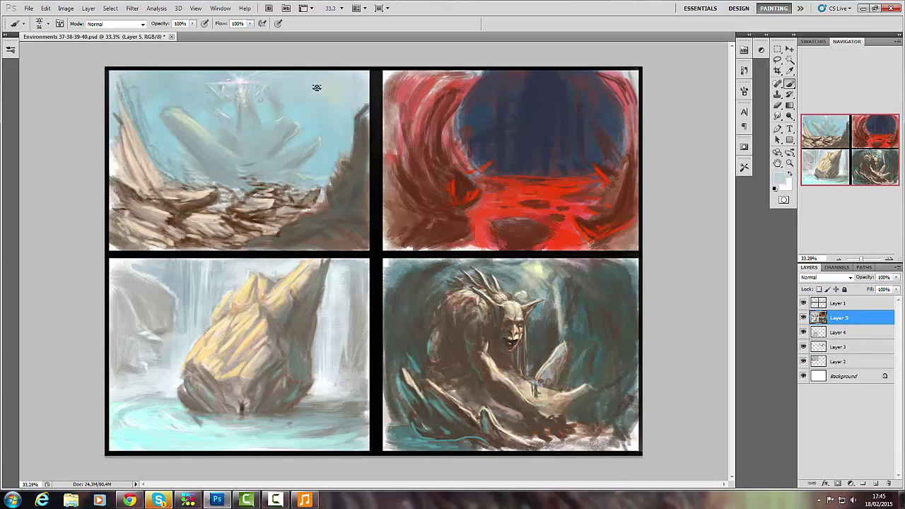
alt+click(309, 174)
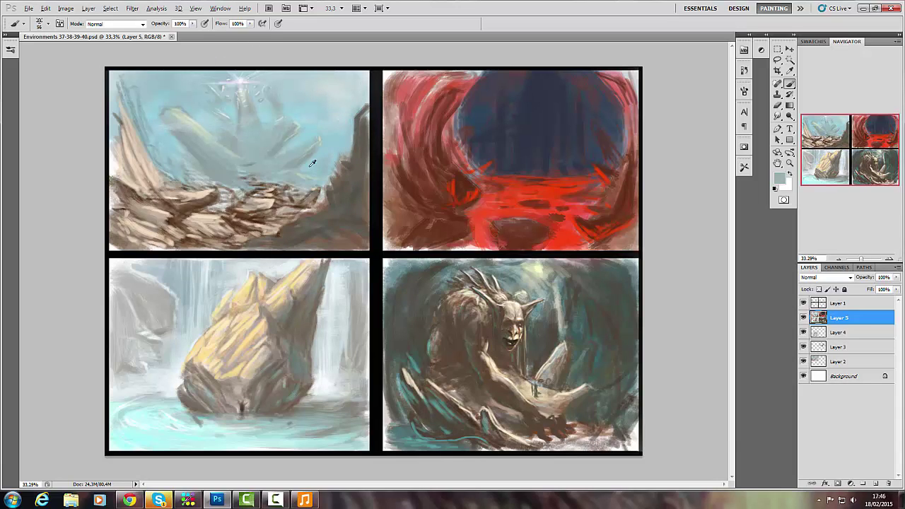
drag(182, 158, 164, 179)
drag(305, 166, 346, 170)
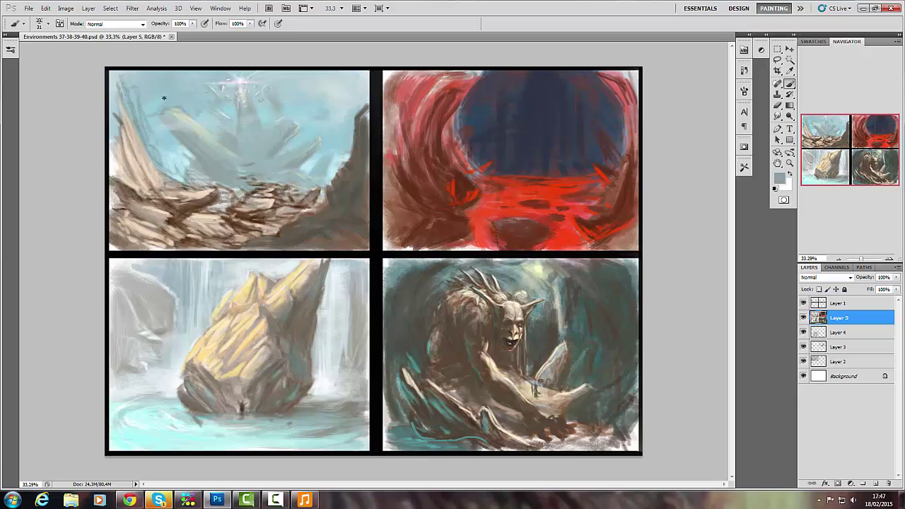
Step: Streak pale cream highlights on the left spire and rocks, plus an orange lava glow
alt+click(207, 186)
alt+click(199, 152)
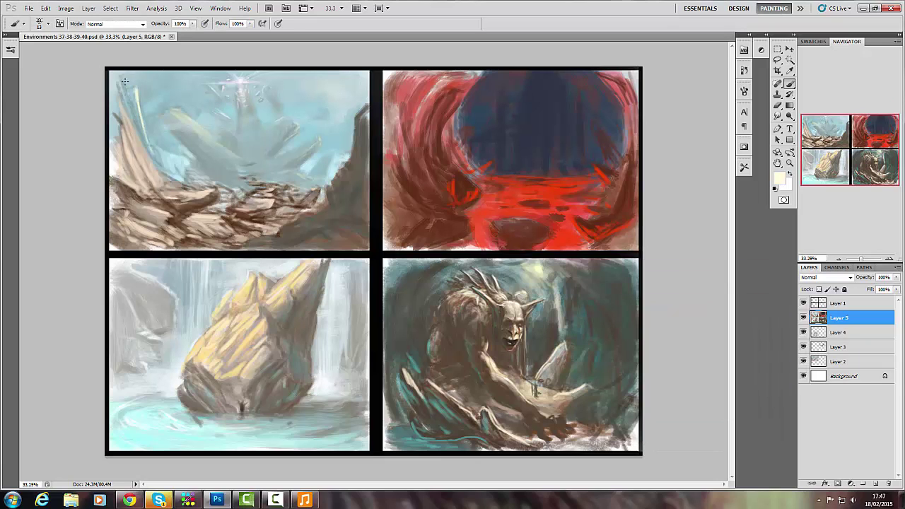
drag(140, 83, 151, 167)
drag(135, 119, 149, 178)
mouse_move(272, 206)
mouse_down()
mouse_move(320, 188)
mouse_move(263, 183)
mouse_move(179, 195)
mouse_up()
drag(133, 158, 113, 112)
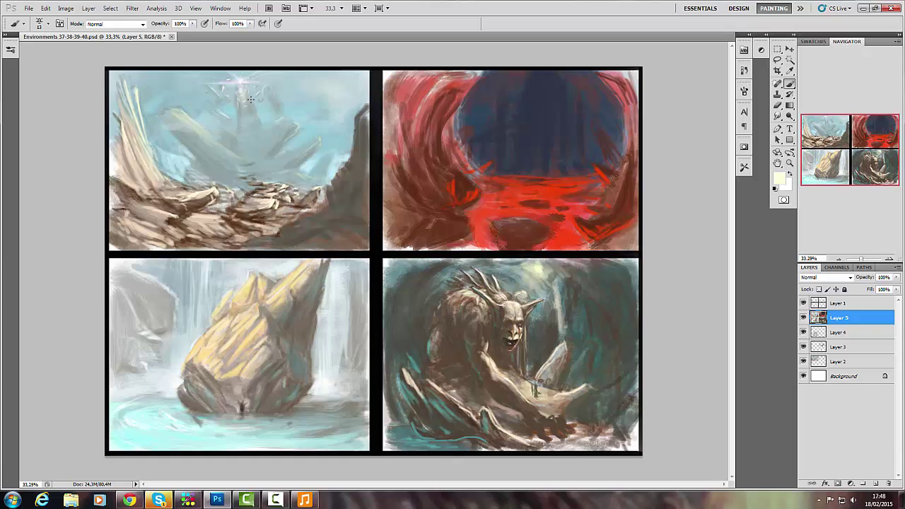
mouse_move(556, 198)
mouse_down()
mouse_move(521, 206)
mouse_move(571, 204)
mouse_move(567, 191)
mouse_up()
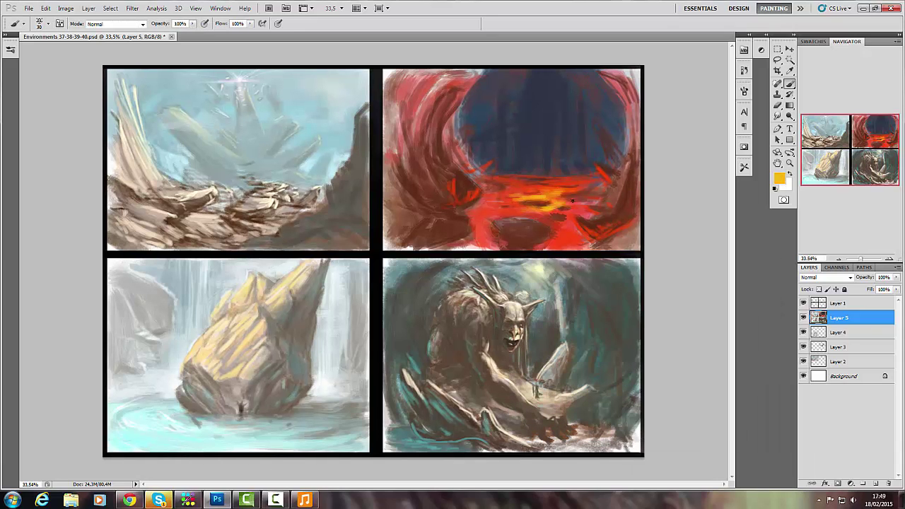
Step: Paint bright orange-yellow streaks across the upper and lower lava
drag(509, 199, 566, 195)
mouse_move(515, 191)
mouse_down()
mouse_move(552, 185)
mouse_move(510, 184)
mouse_move(587, 178)
mouse_up()
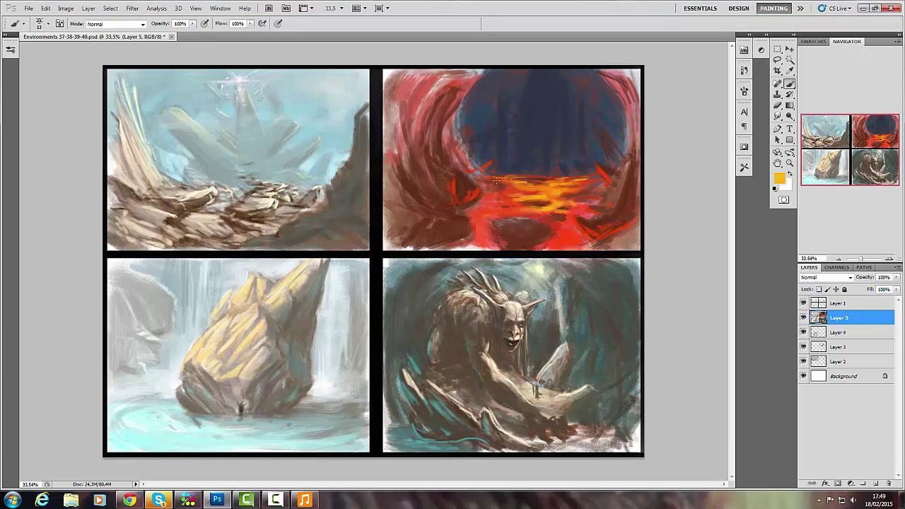
drag(520, 194, 480, 203)
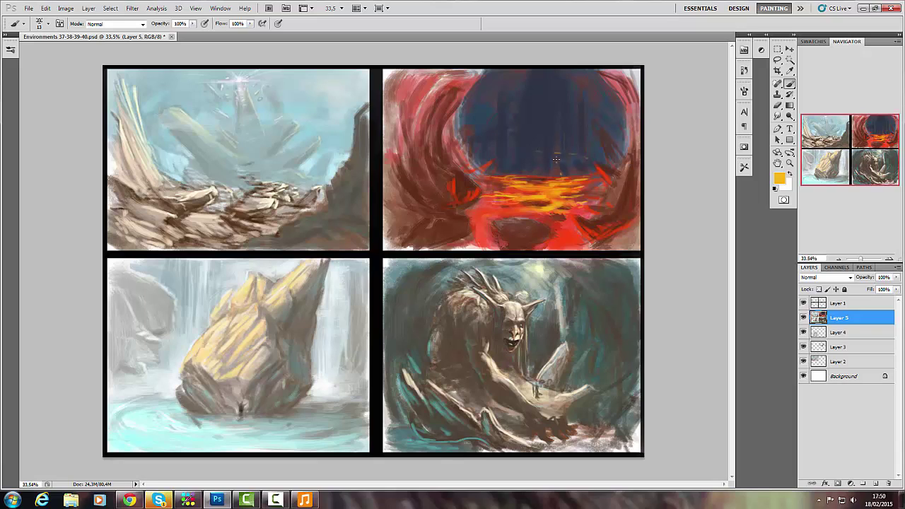
mouse_move(568, 215)
mouse_down()
mouse_move(546, 208)
mouse_move(566, 226)
mouse_move(502, 214)
mouse_up()
drag(488, 244, 465, 207)
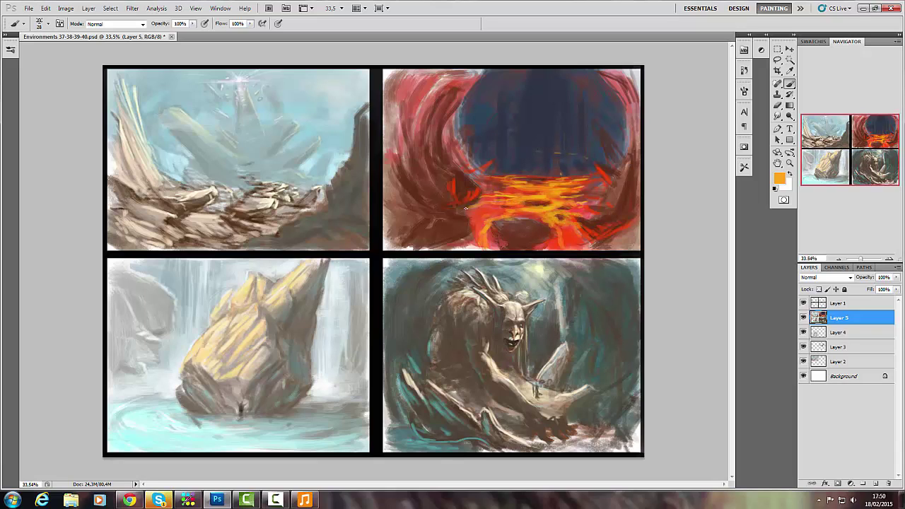
Step: Paint a thin dark reddish-brown column in the cave opening
alt+click(556, 154)
drag(550, 149, 551, 106)
alt+click(557, 175)
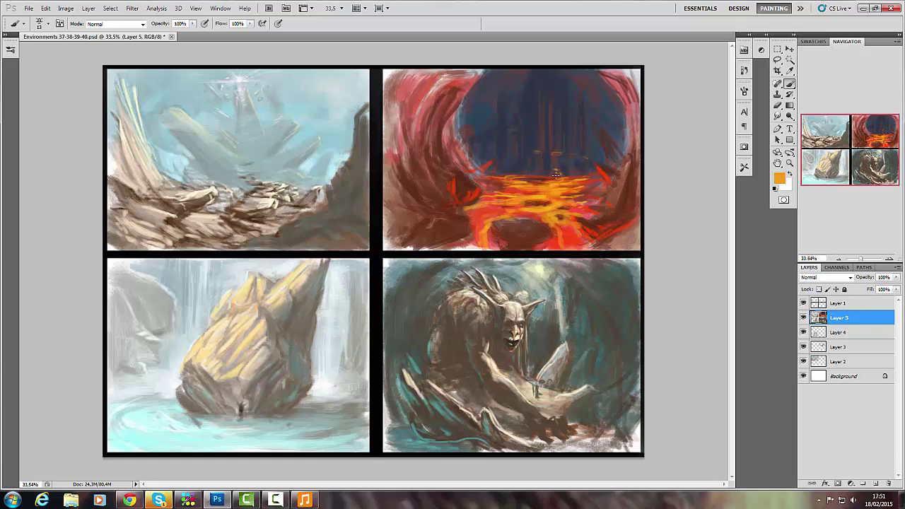
alt+click(488, 362)
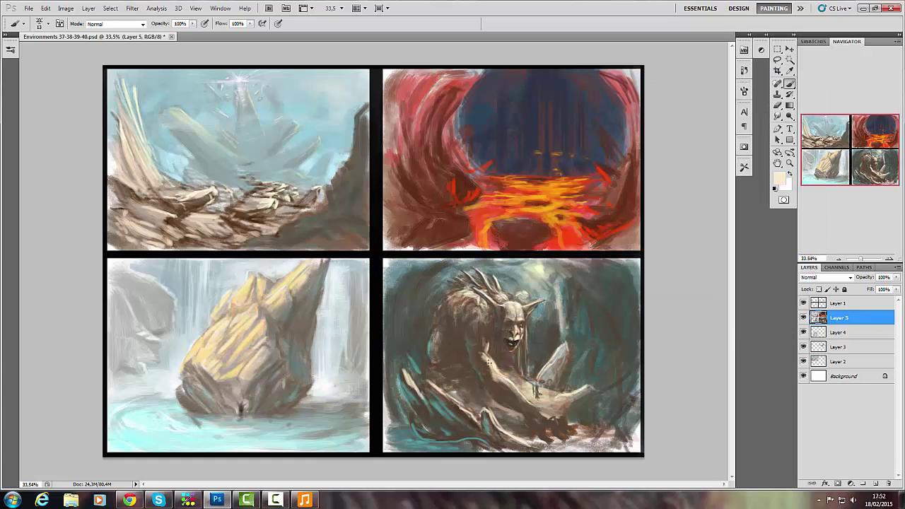
Step: Sample dark teal near the creature and paint it down the panel's right edge
alt+click(538, 396)
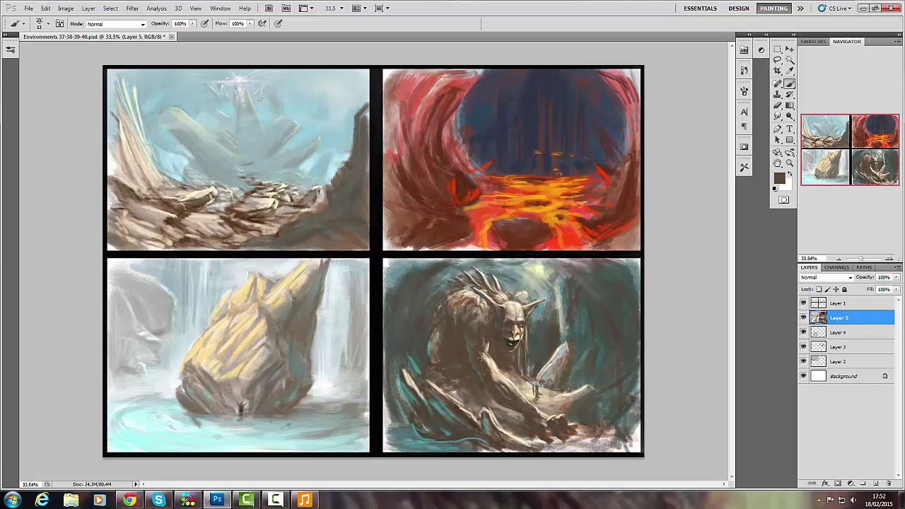
alt+click(505, 329)
alt+click(544, 264)
alt+click(547, 285)
right_click(553, 280)
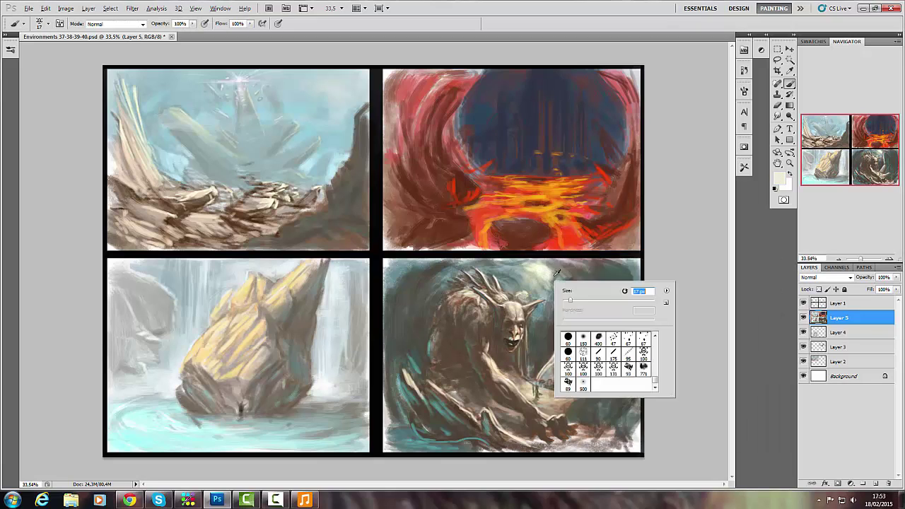
alt+click(575, 315)
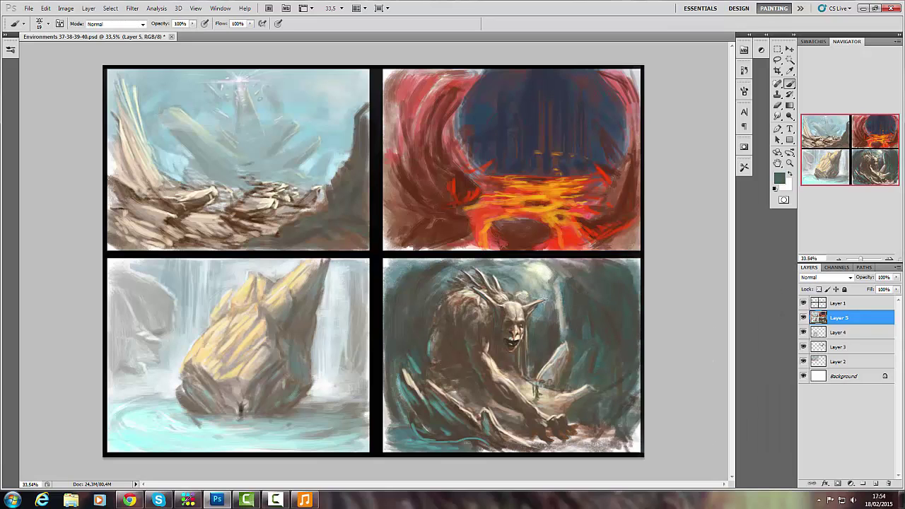
alt+click(585, 323)
alt+click(585, 323)
drag(634, 269, 635, 305)
drag(625, 420, 630, 438)
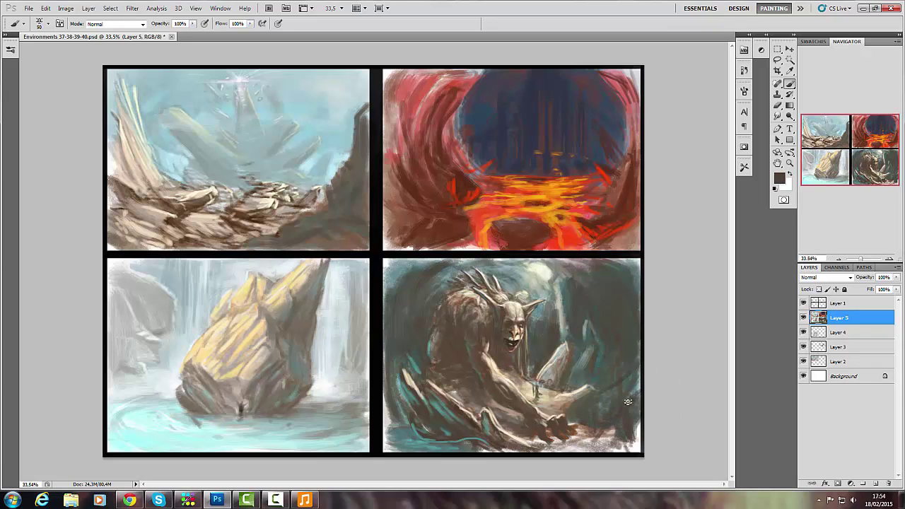
drag(635, 382, 629, 436)
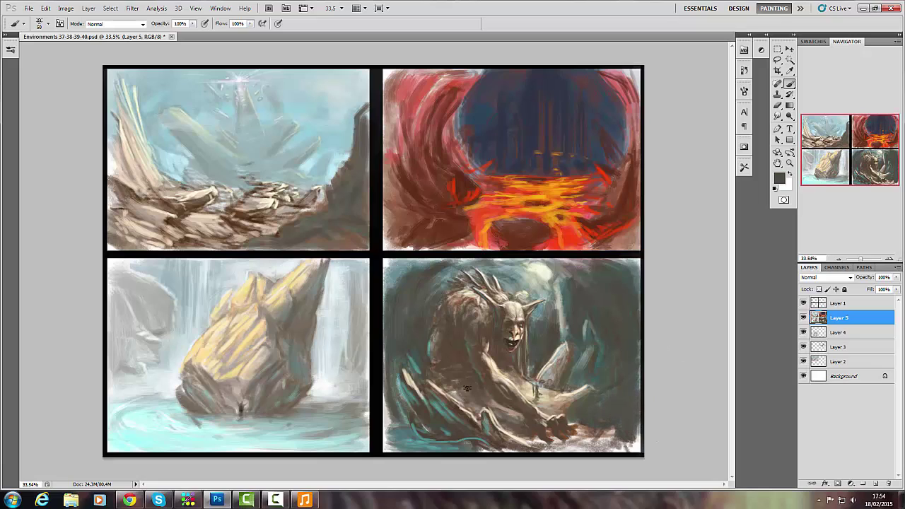
Step: Sample colours and dark brown from the creature
right_click(439, 284)
alt+click(398, 308)
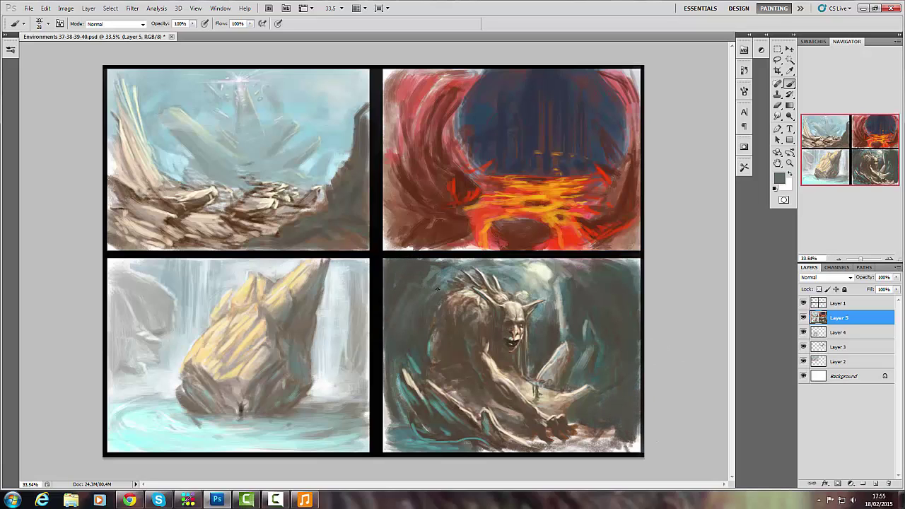
alt+click(438, 306)
alt+click(422, 293)
alt+click(419, 353)
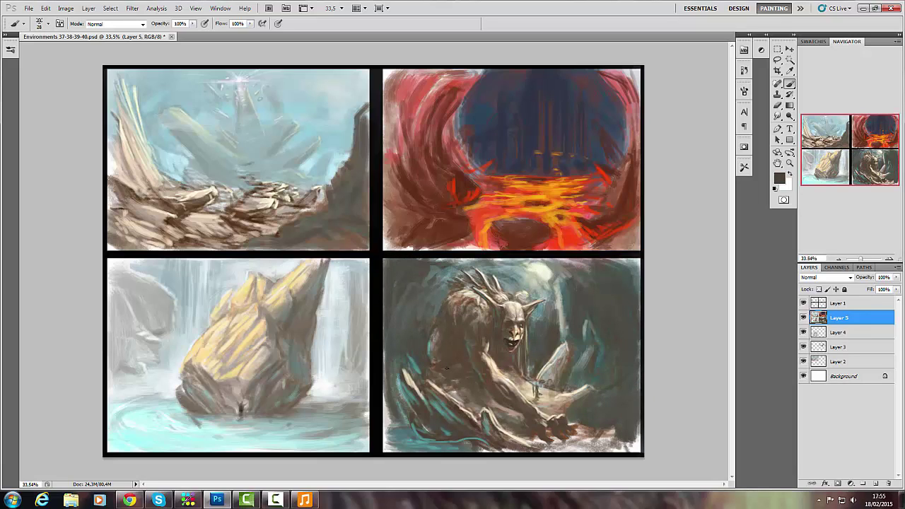